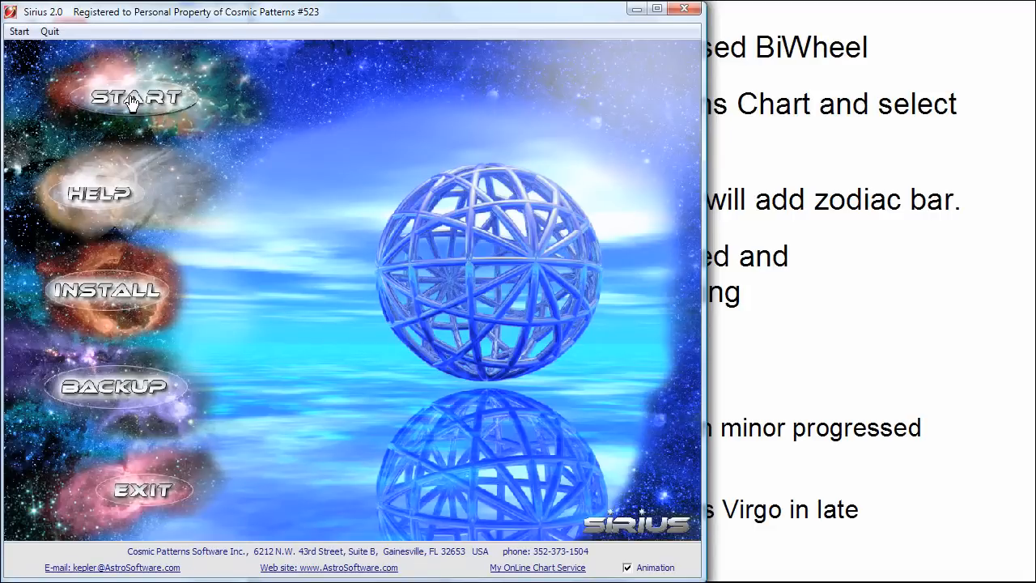
Start a new list of charts and load Barack Obama's natal chart from the stored chart data
left_click(131, 100)
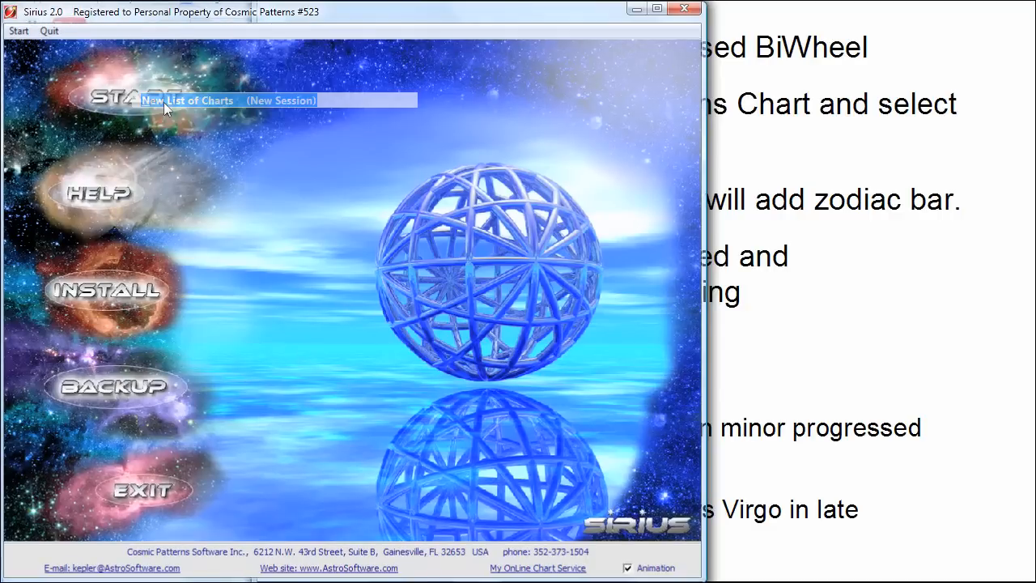
left_click(165, 104)
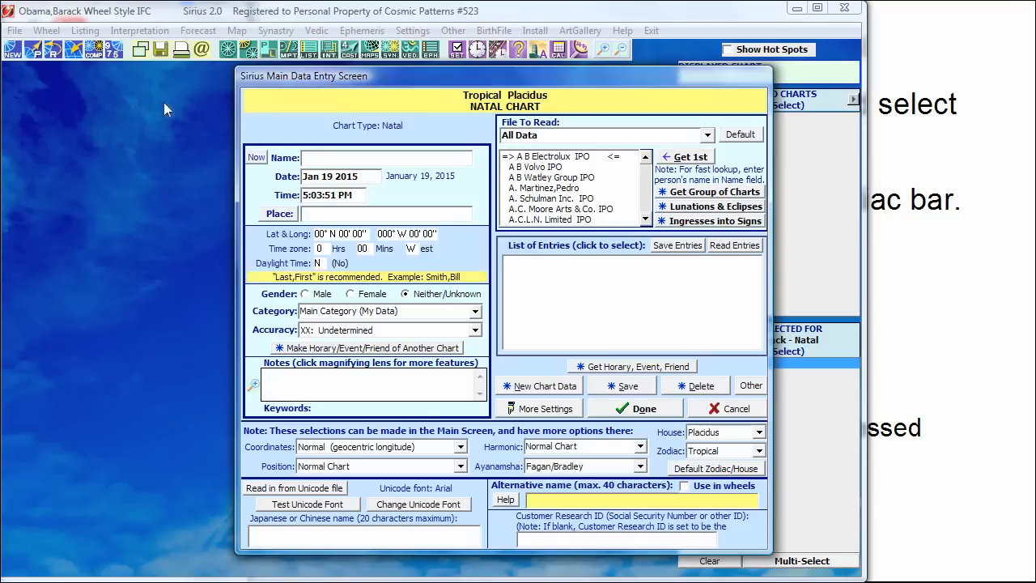
type("om")
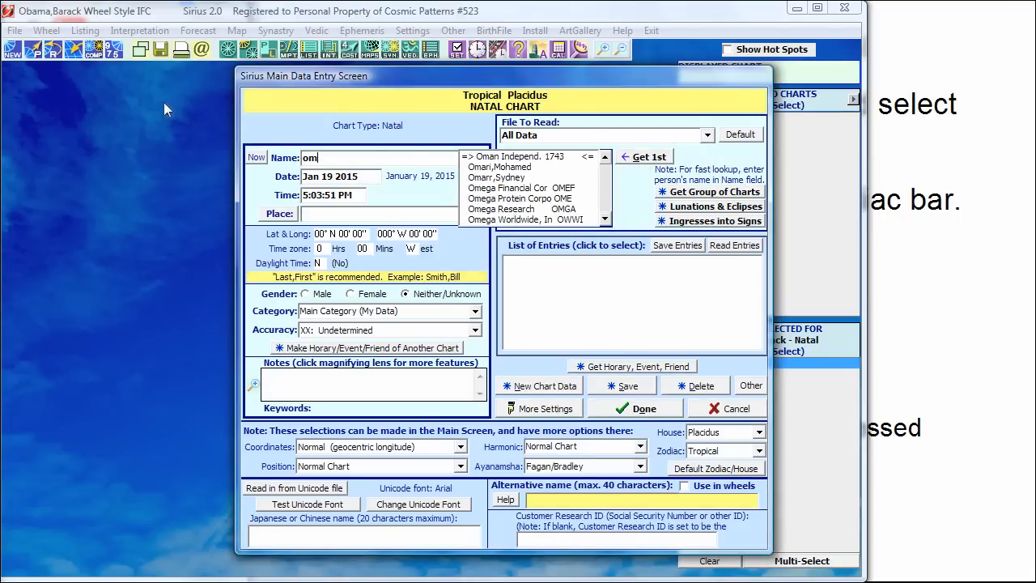
key("BackSpace")
type("ba")
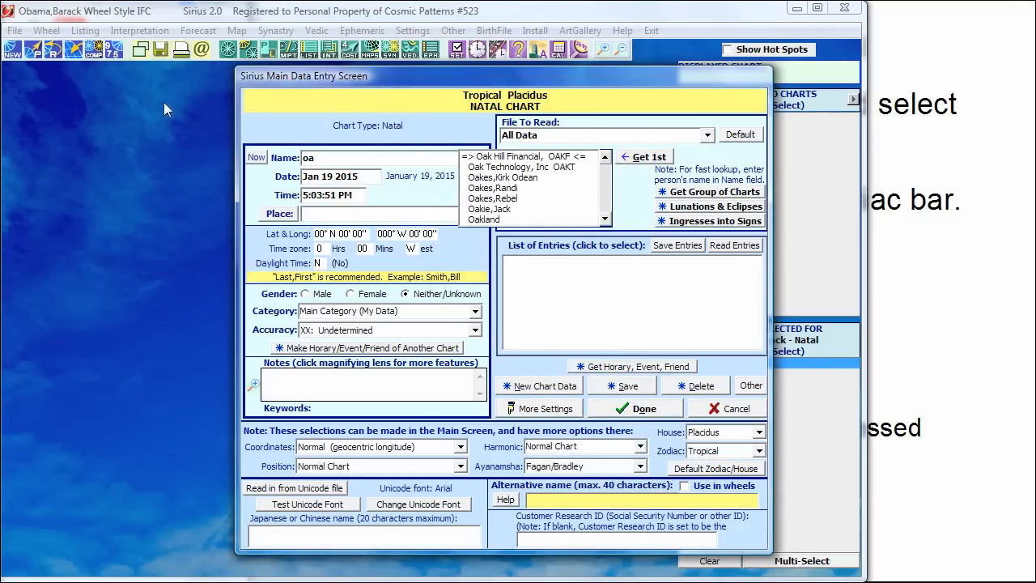
type("ma")
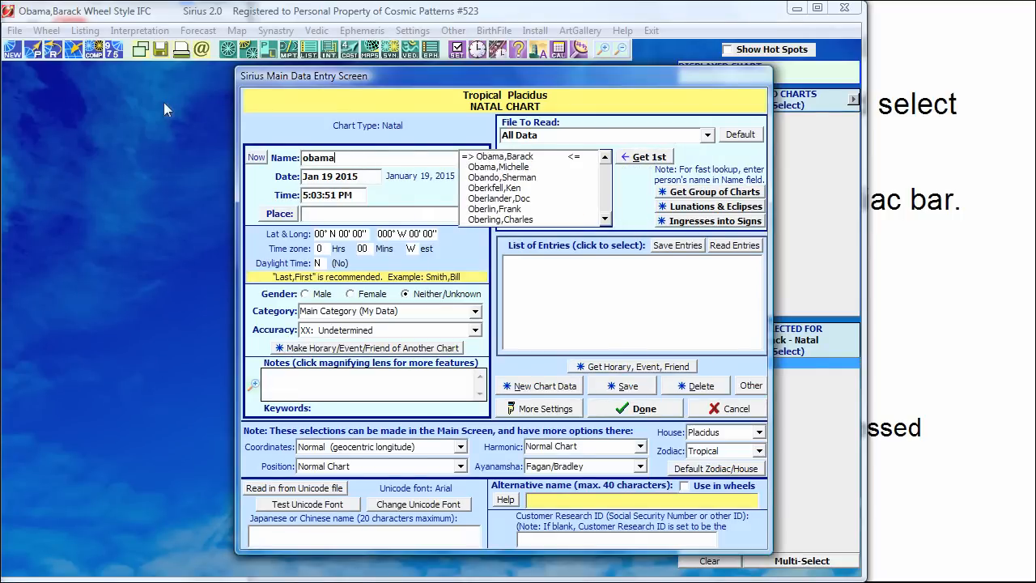
type(",")
left_click(486, 158)
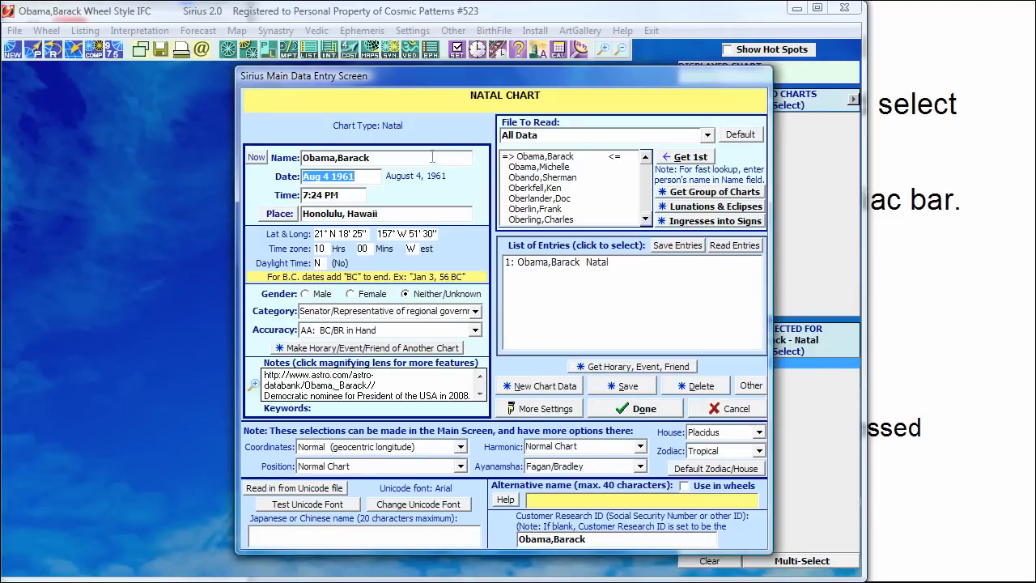
left_click(644, 409)
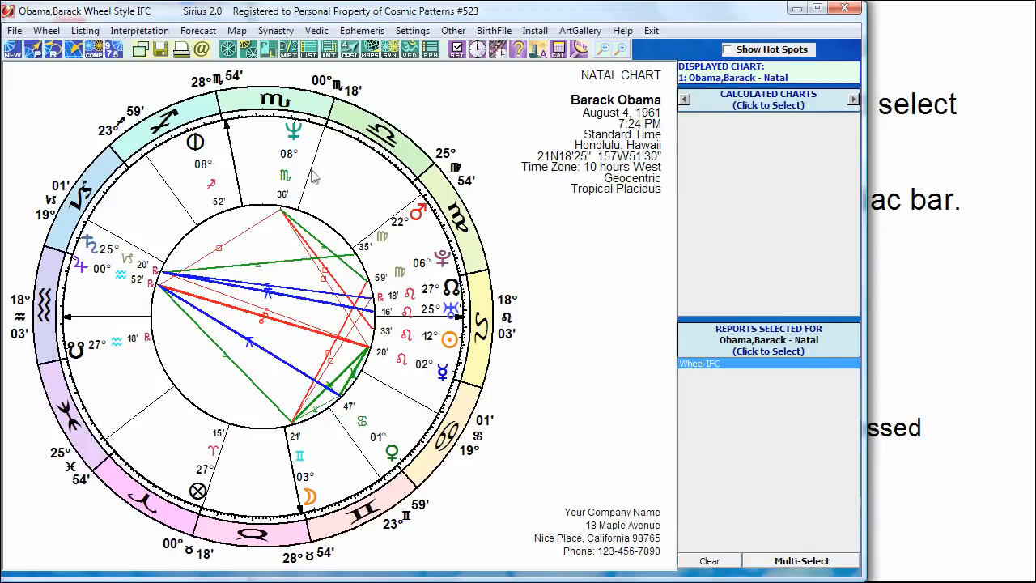
Display the animated natal-progressed BiWheel for this chart and set its progression type to Month for a Year
left_click(249, 52)
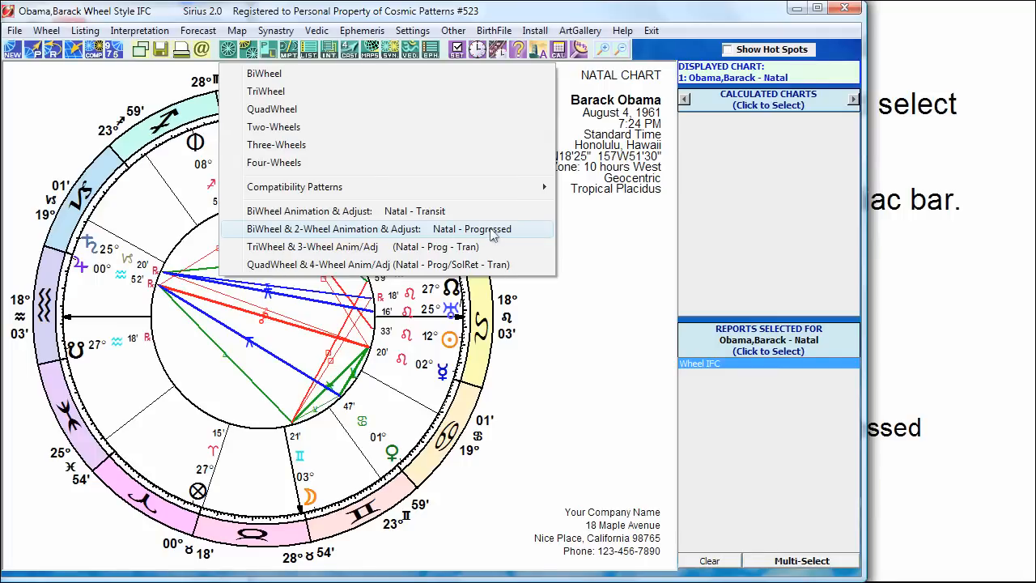
left_click(493, 232)
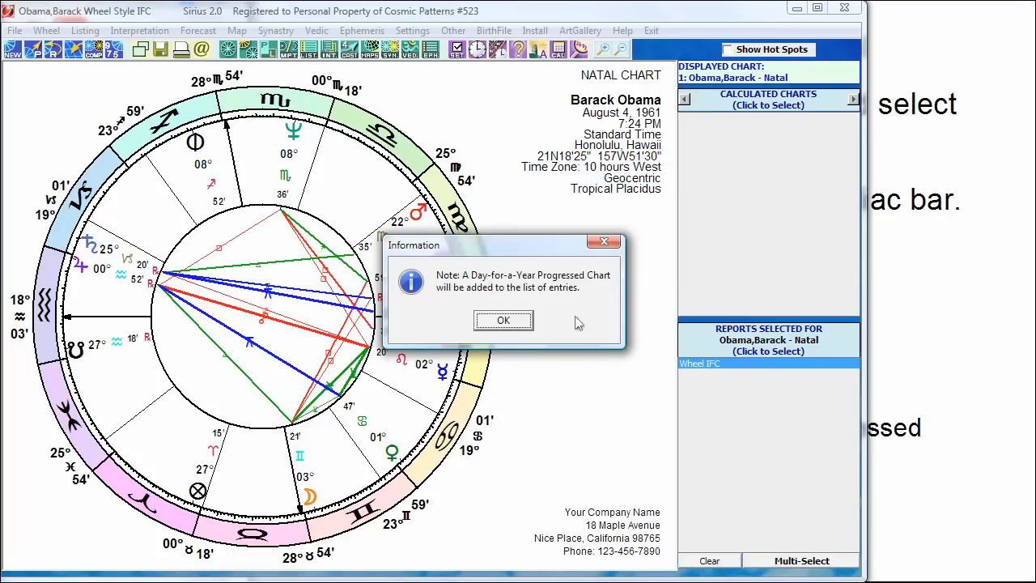
left_click(503, 322)
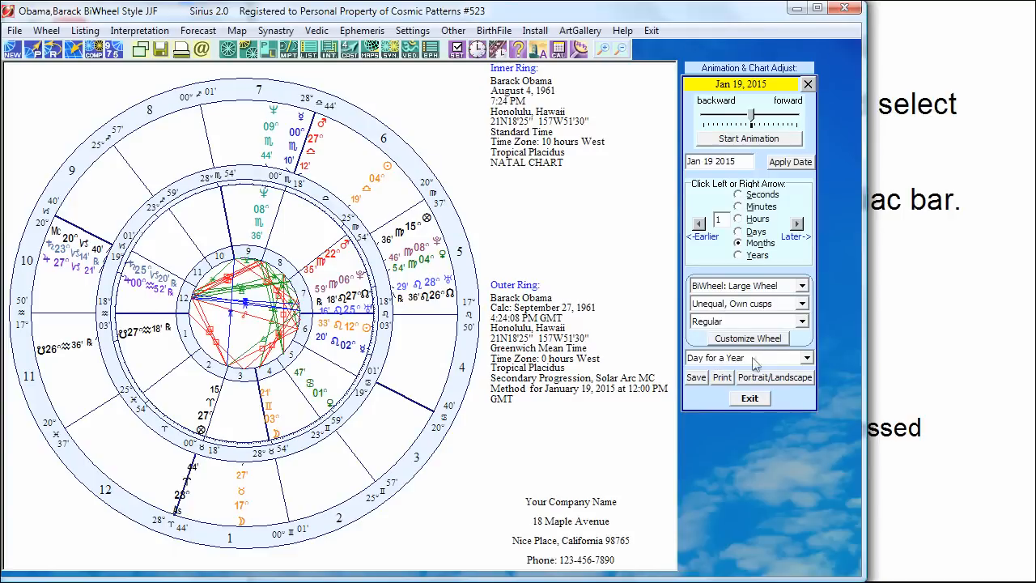
left_click(807, 359)
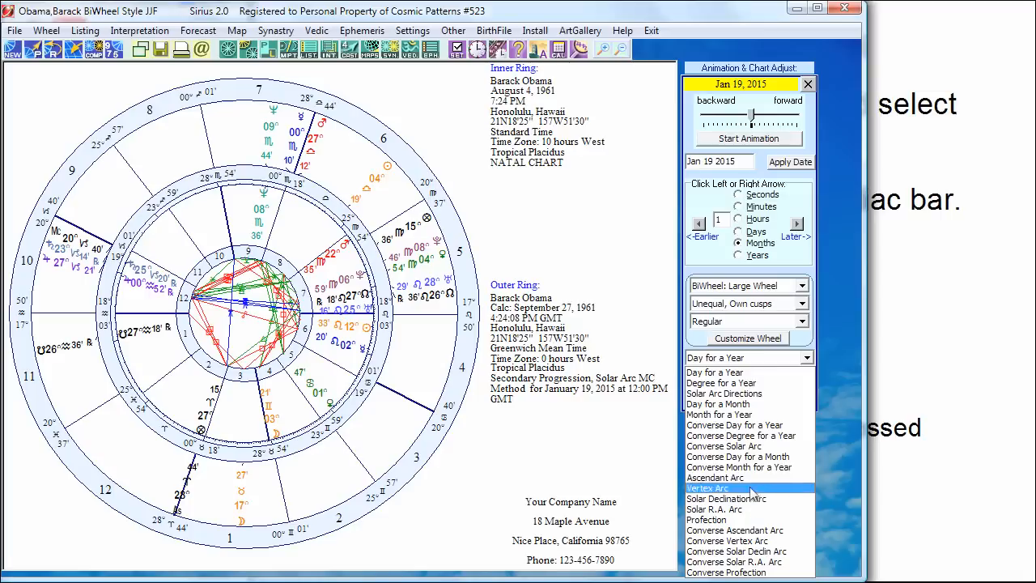
left_click(758, 417)
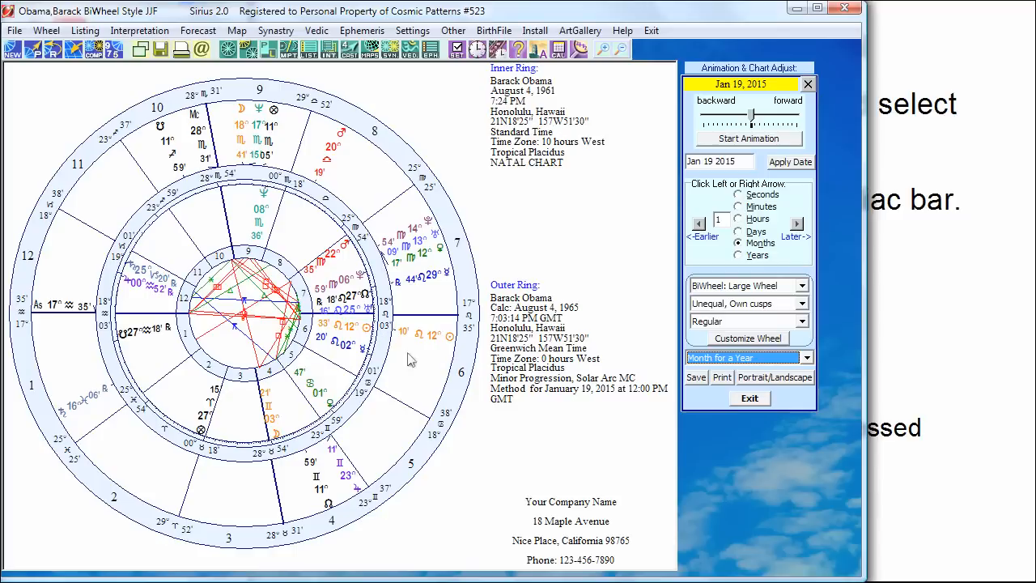
Advance the progressed ring in one-day increments to January 25, 2015, and go back one day
left_click(738, 233)
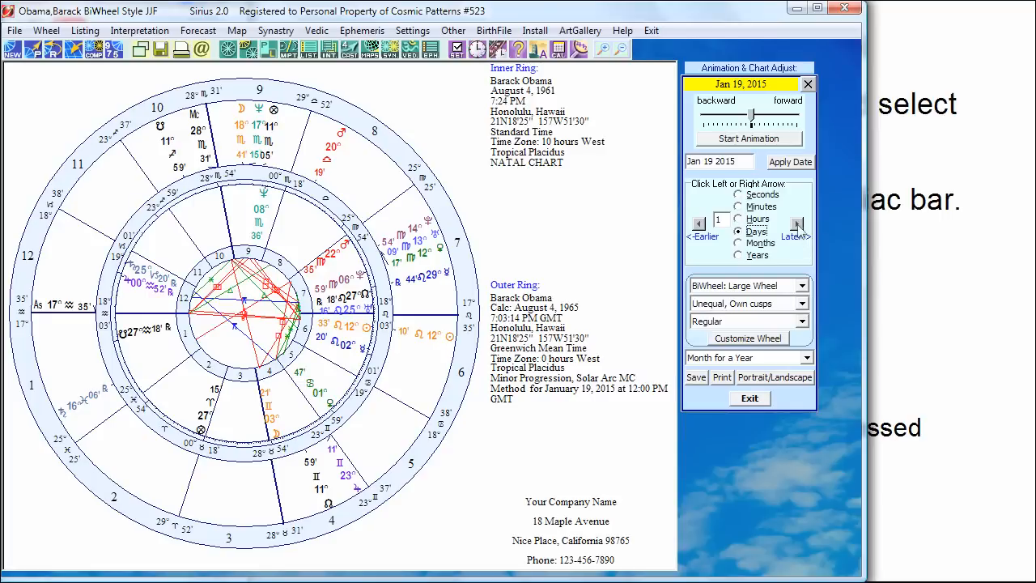
left_click(798, 226)
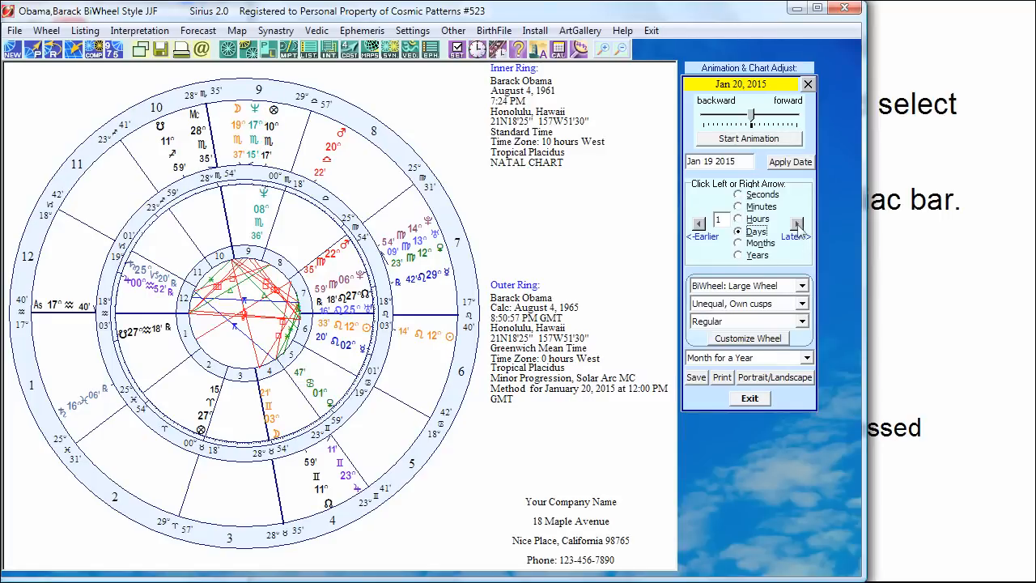
left_click(797, 225)
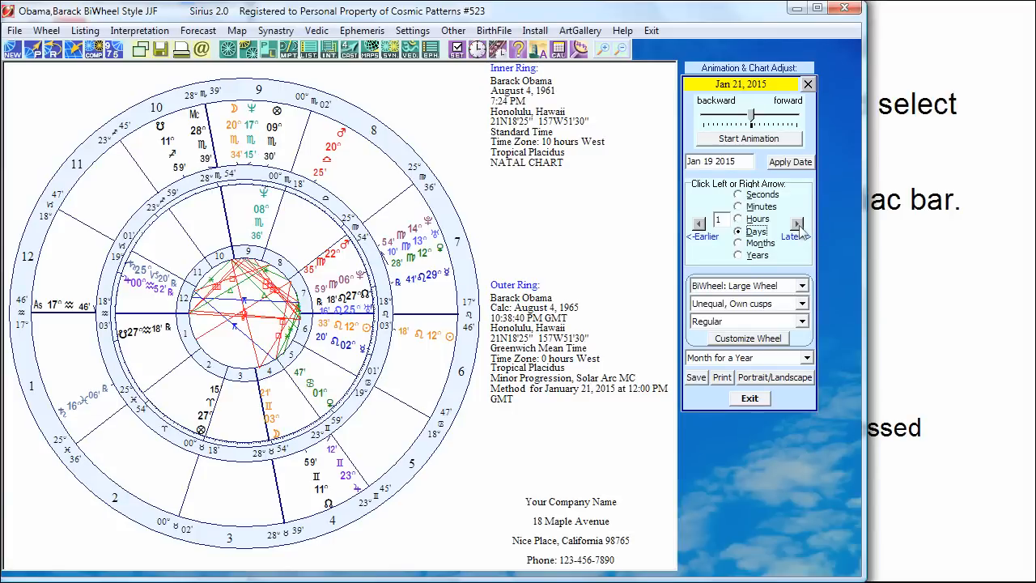
left_click(798, 225)
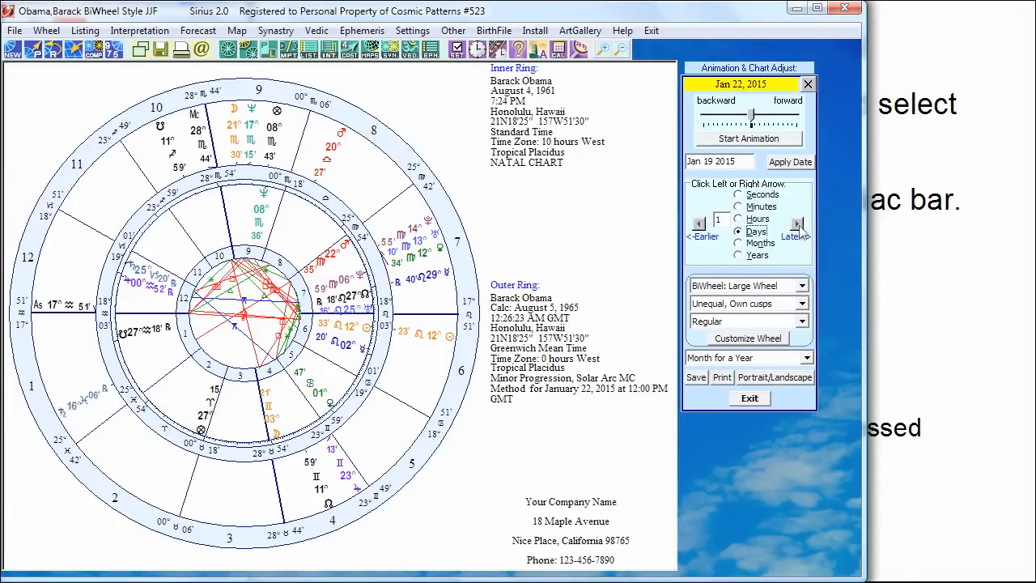
left_click(797, 225)
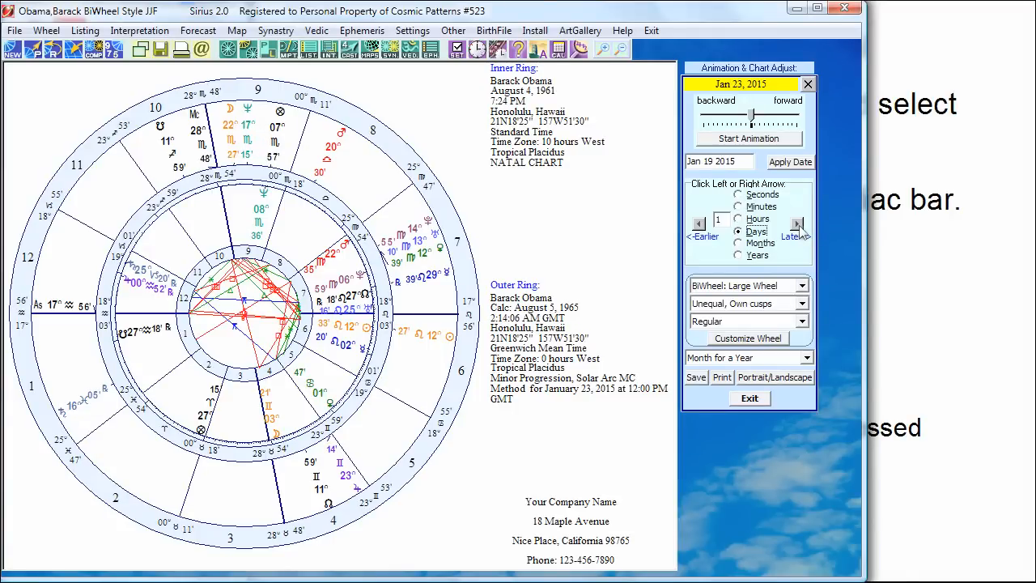
left_click(797, 225)
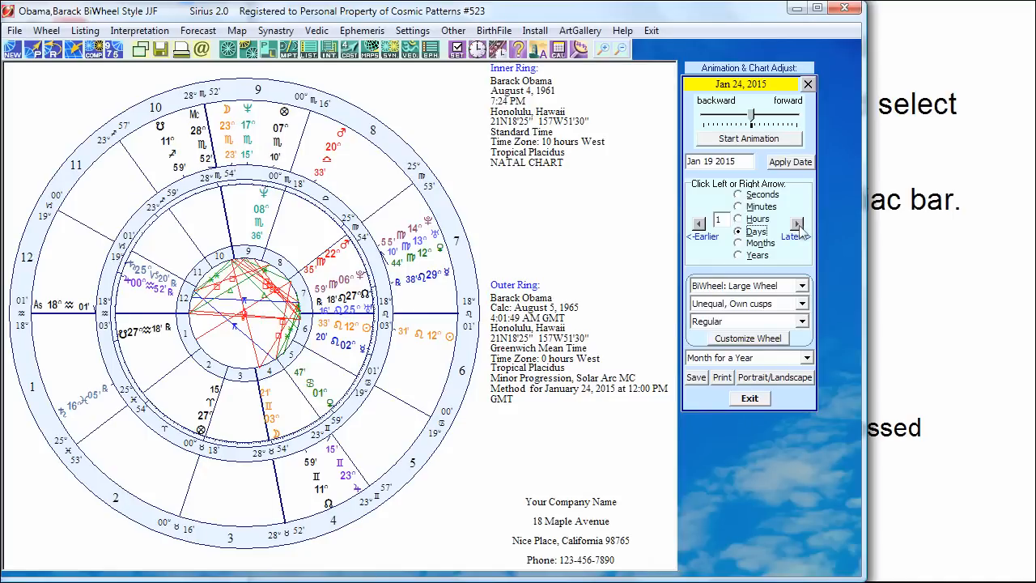
left_click(797, 225)
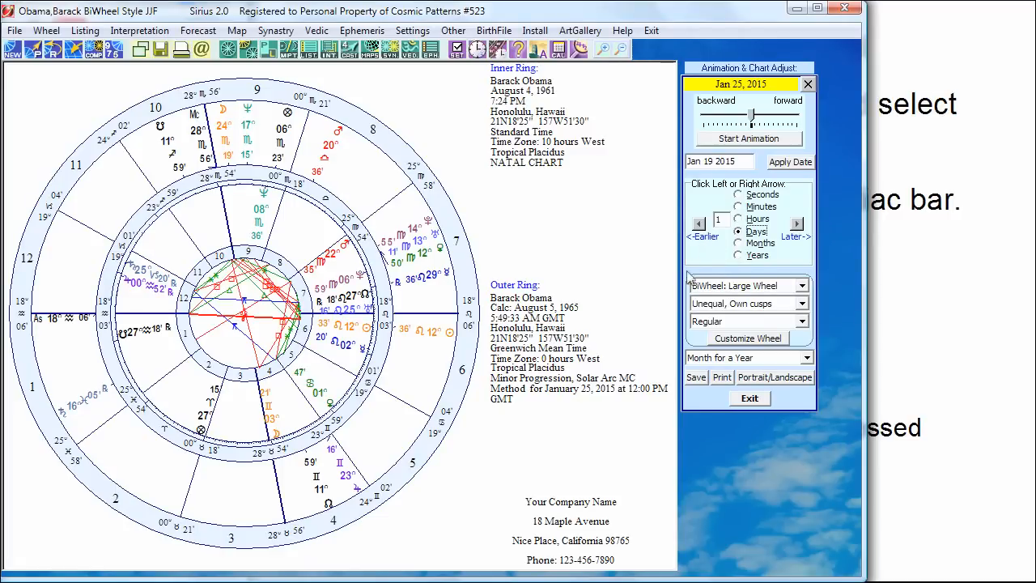
left_click(700, 225)
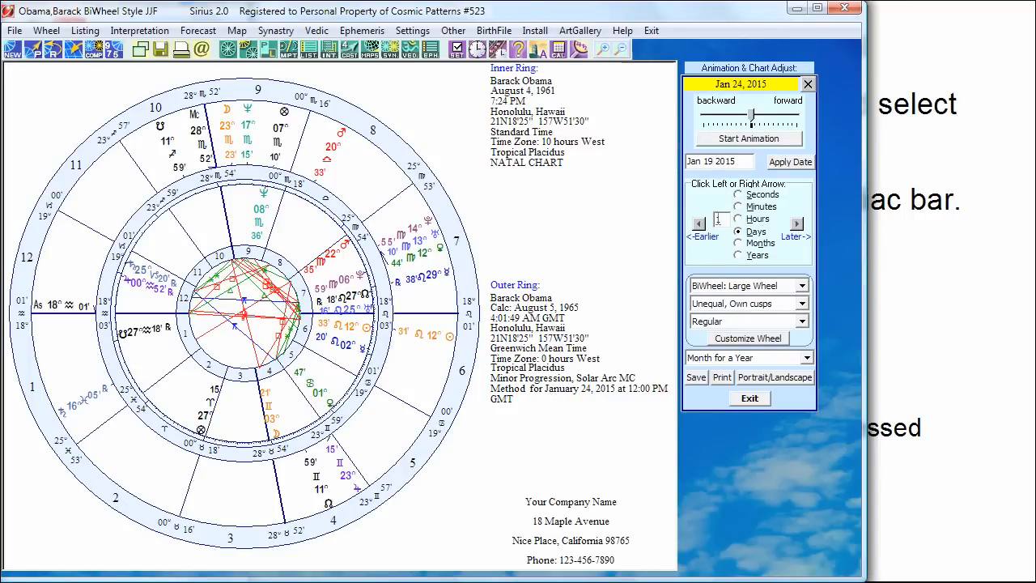
Apply January 1, 2015 as the BiWheel date, advance it in one-month increments to April 1, 2015, and exit the animation
key("BackSpace")
left_click(801, 165)
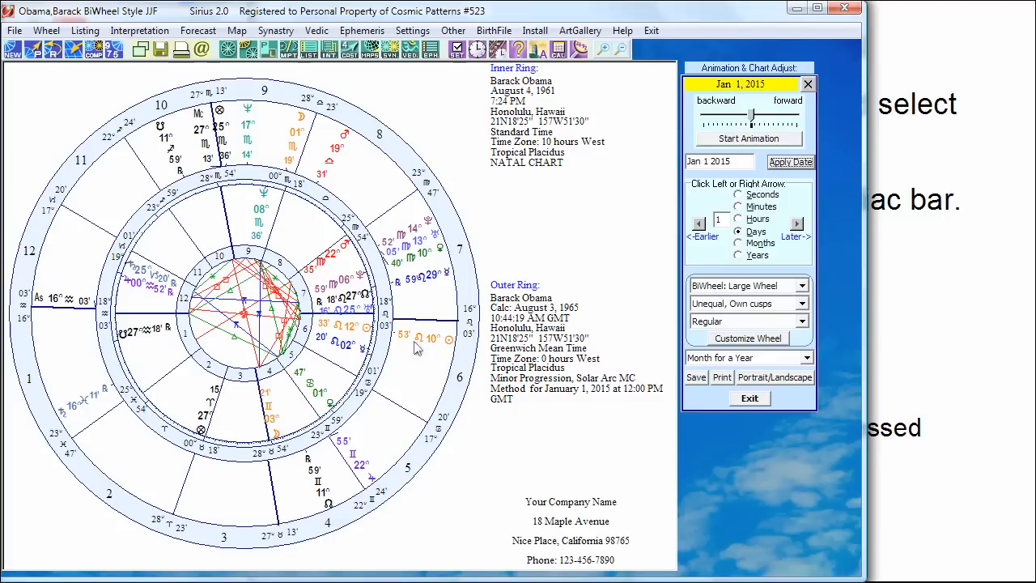
left_click(735, 245)
left_click(731, 245)
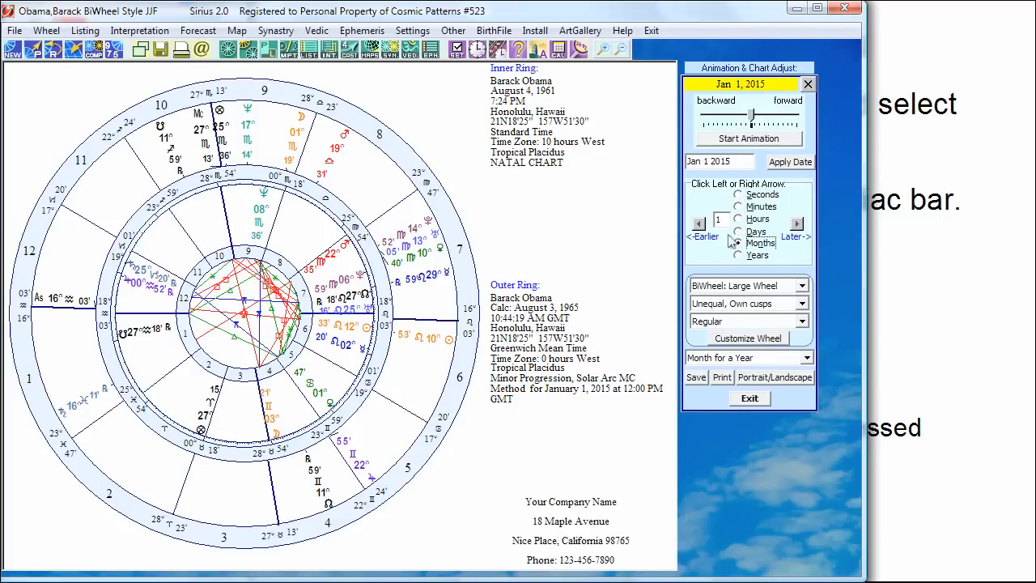
left_click(798, 225)
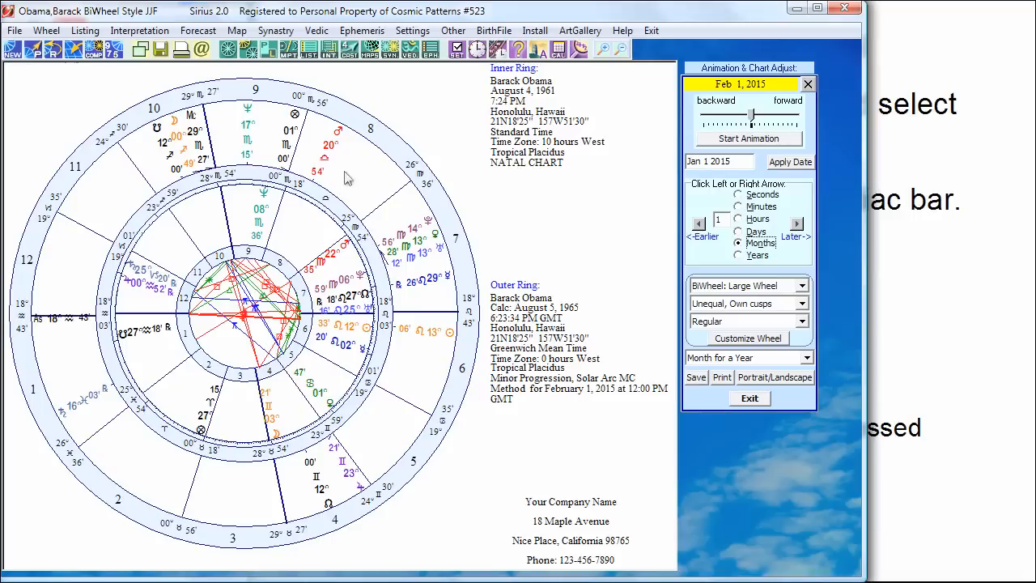
left_click(798, 224)
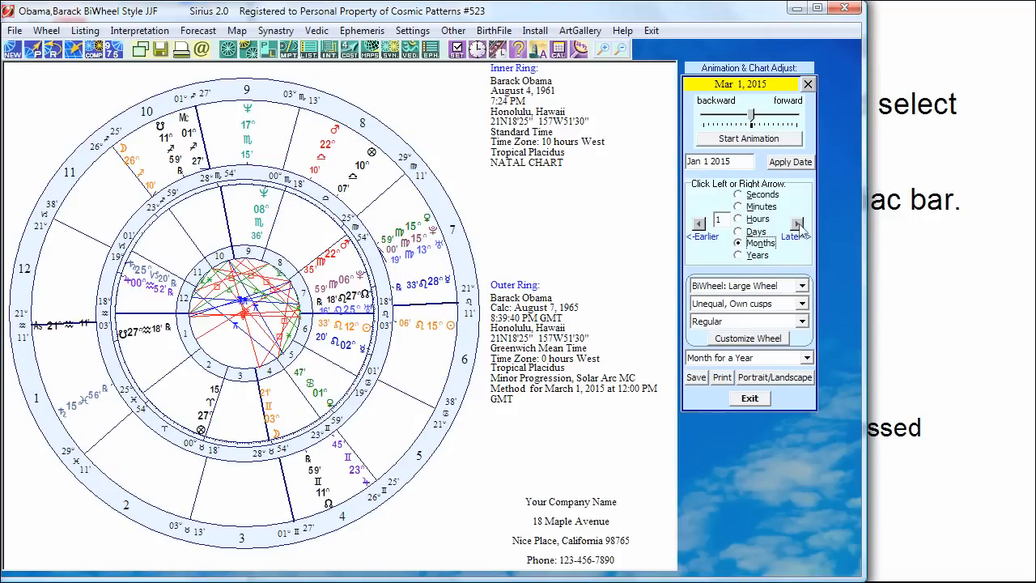
left_click(798, 224)
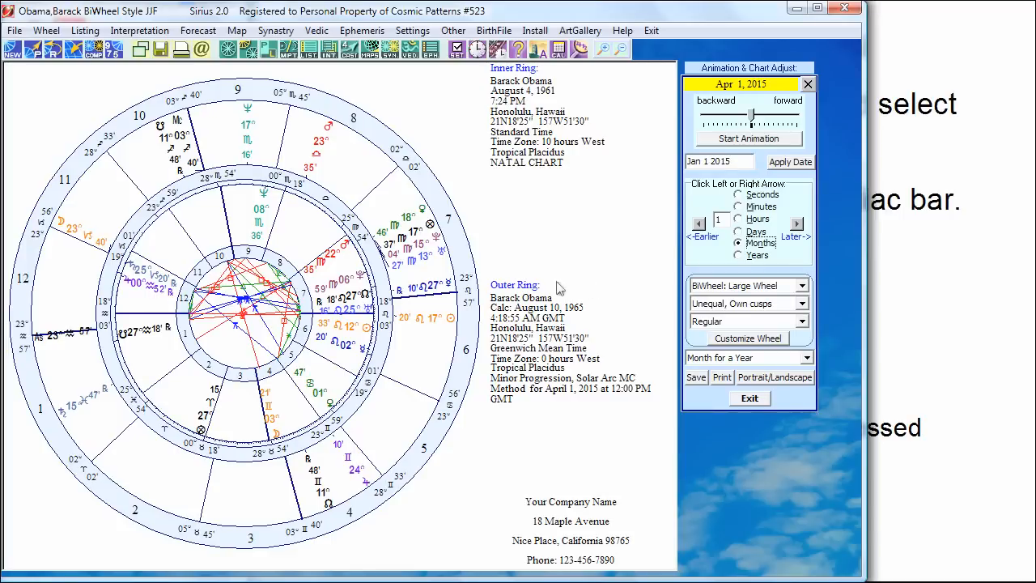
left_click(750, 400)
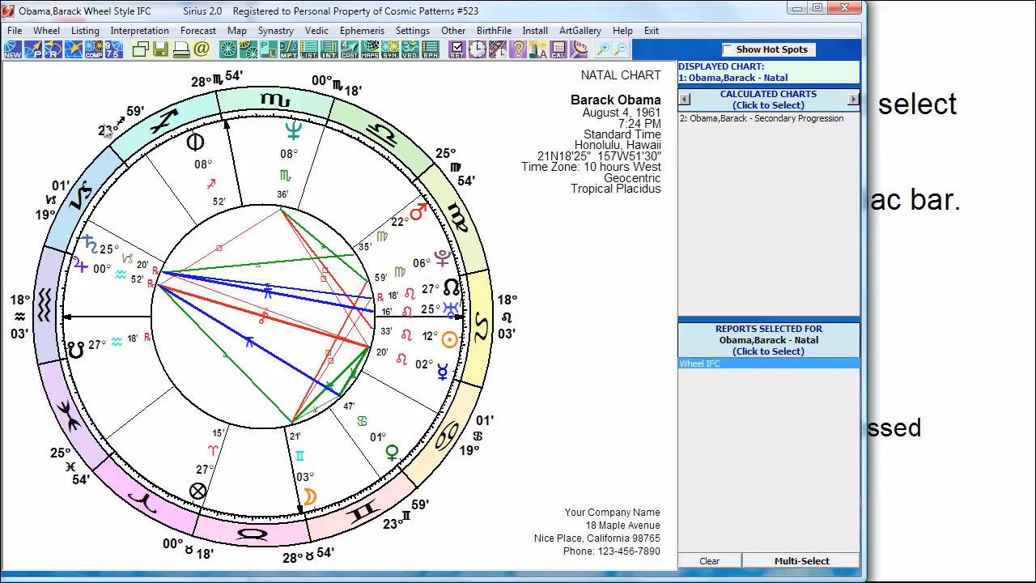
Calculate a progressed chart for January 19, 2015 with only the Minor progression selected instead of Secondary
left_click(34, 51)
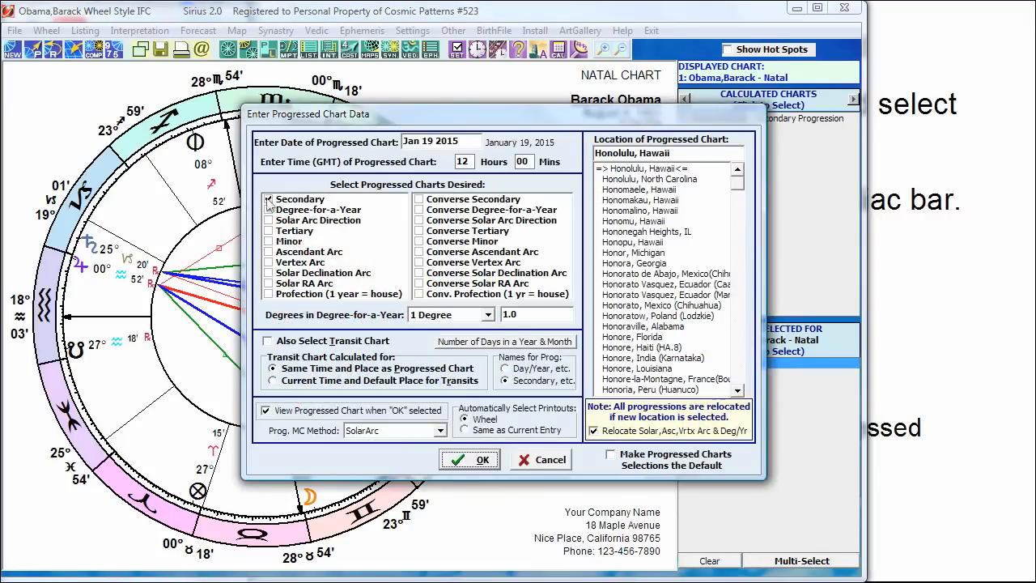
left_click(268, 200)
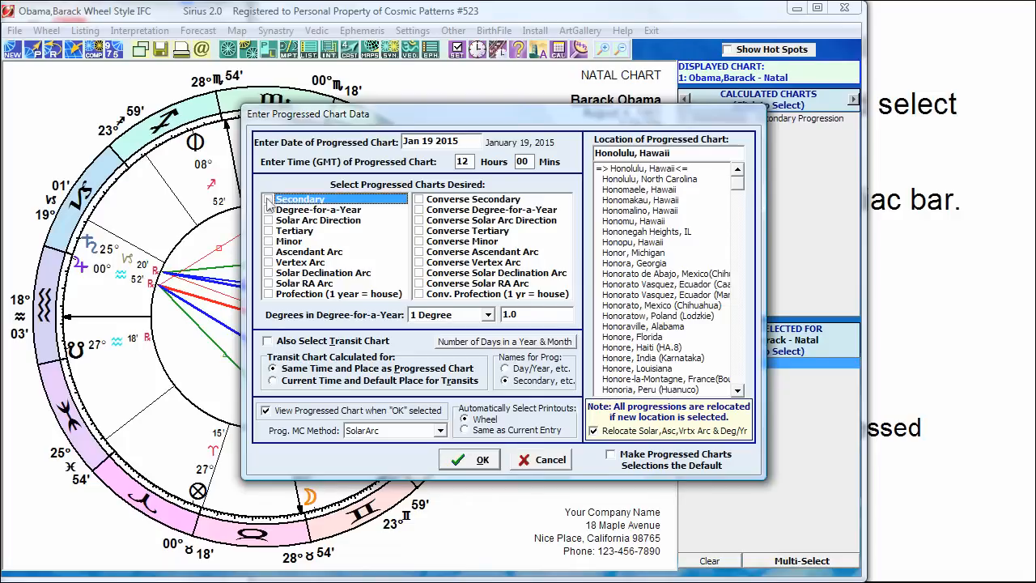
left_click(269, 242)
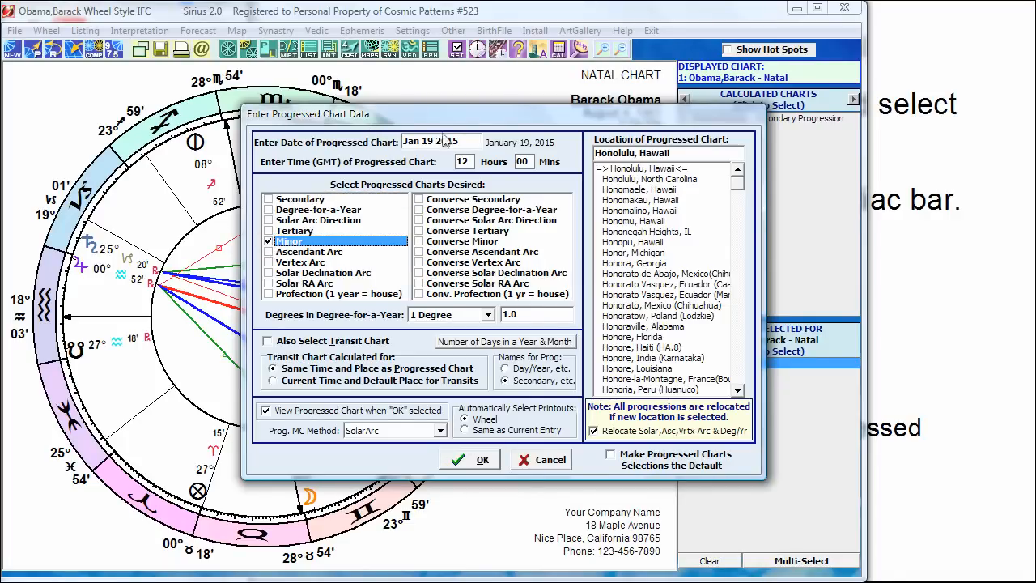
left_click(471, 462)
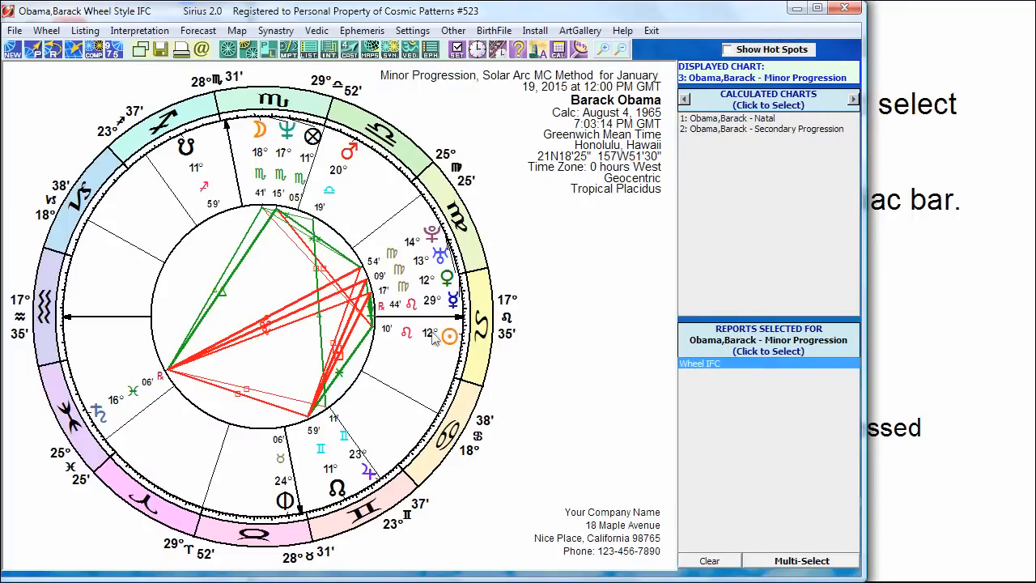
Preview the Minor Progression chart one month later with Time Adjust, consult the outline notes, and cancel the adjustment
left_click(478, 50)
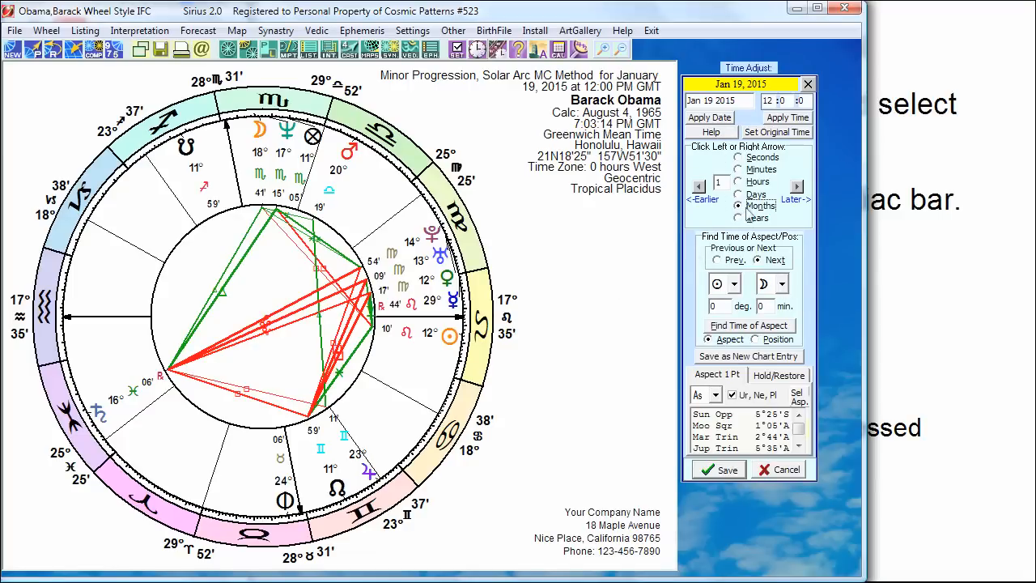
left_click(798, 187)
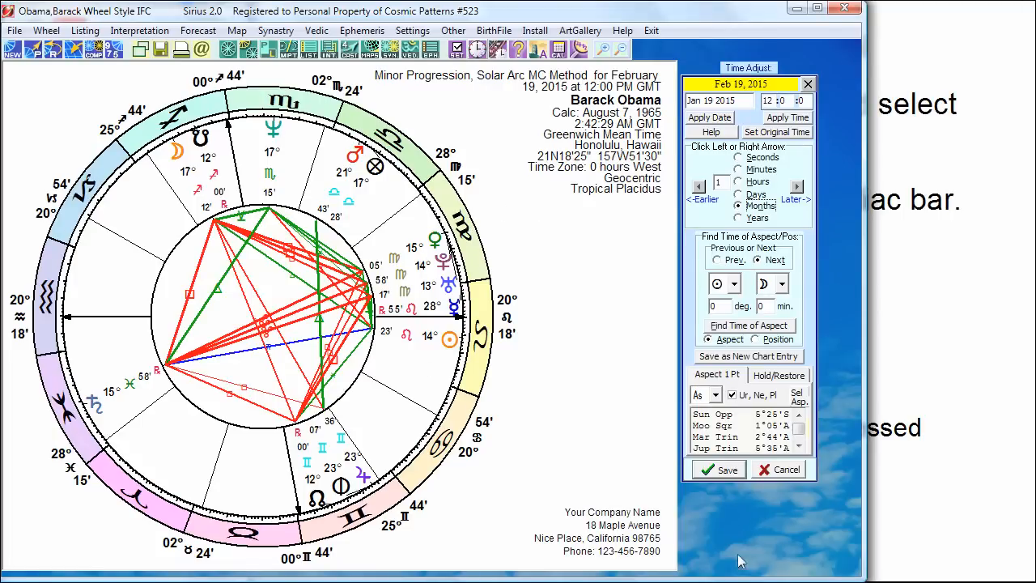
left_click(927, 568)
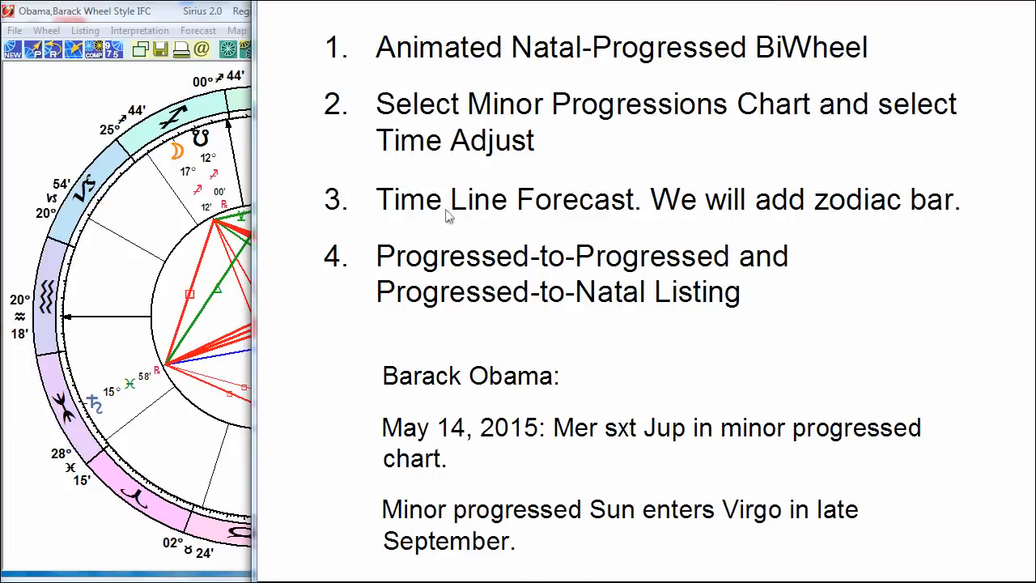
left_click(154, 89)
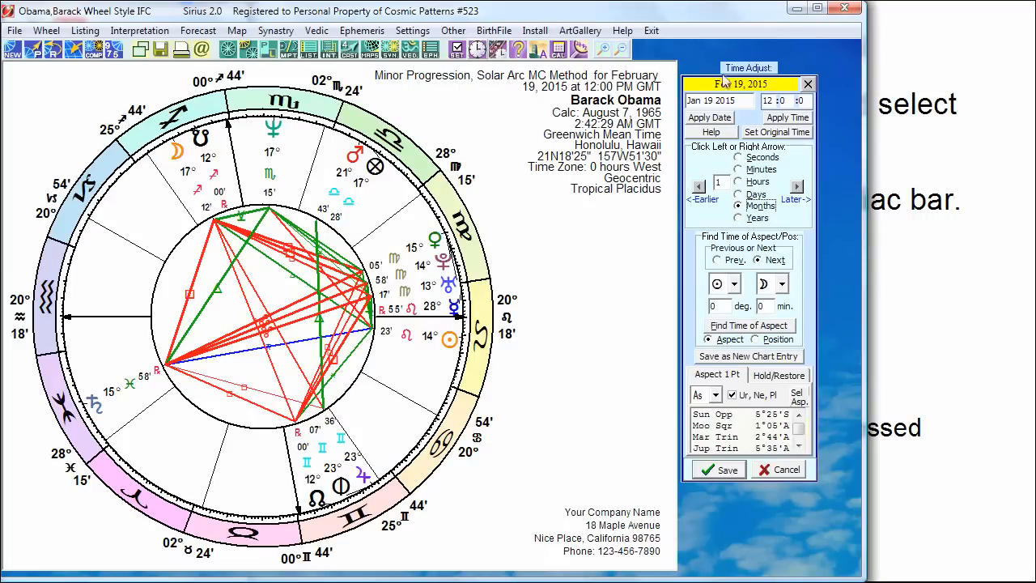
left_click(786, 471)
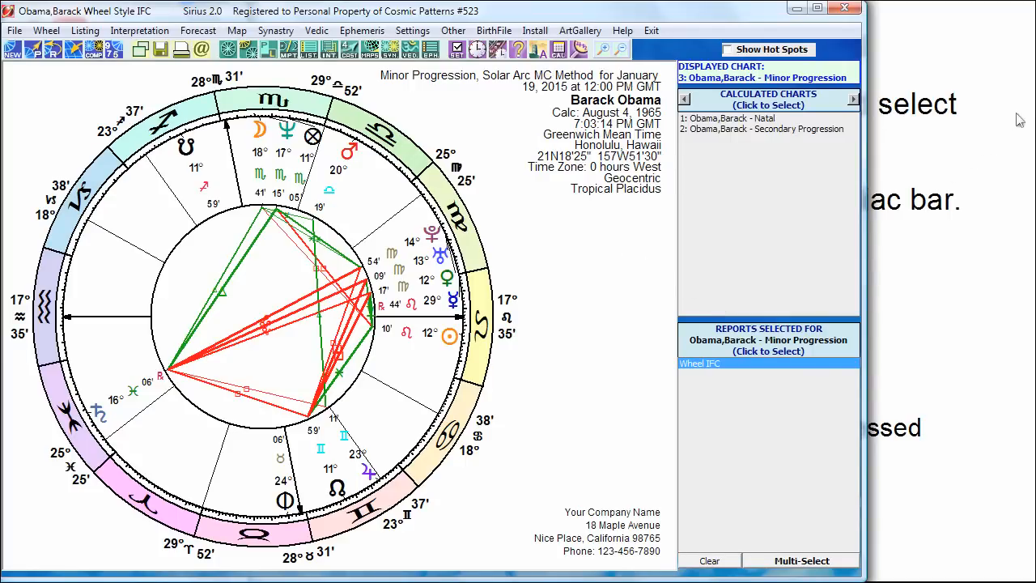
Consult the outline notes, then generate a 1-month Time Line Forecast from January 1, 2015 using only Month-for-a-Year Prog-to-Prog
left_click(994, 130)
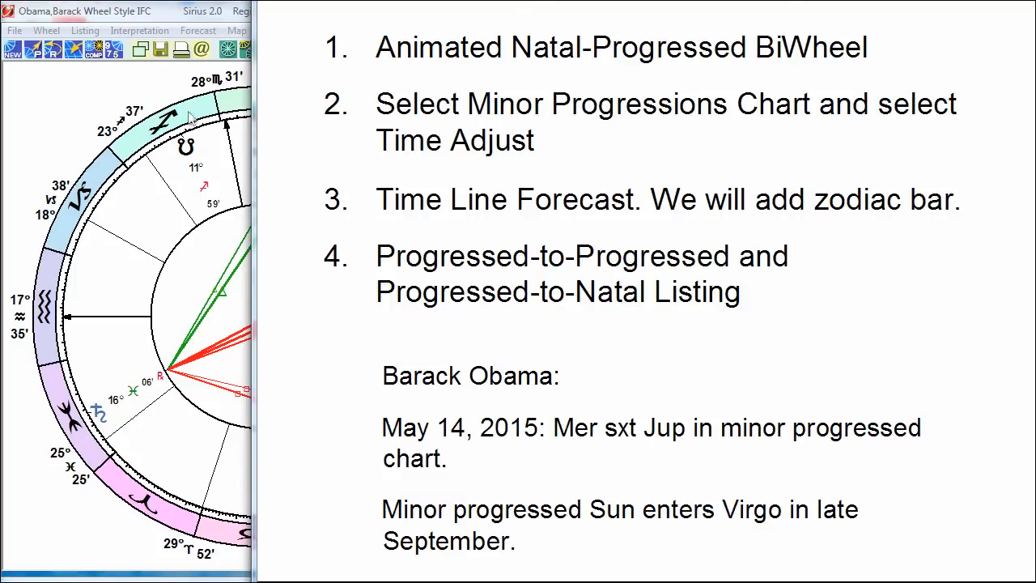
left_click(155, 90)
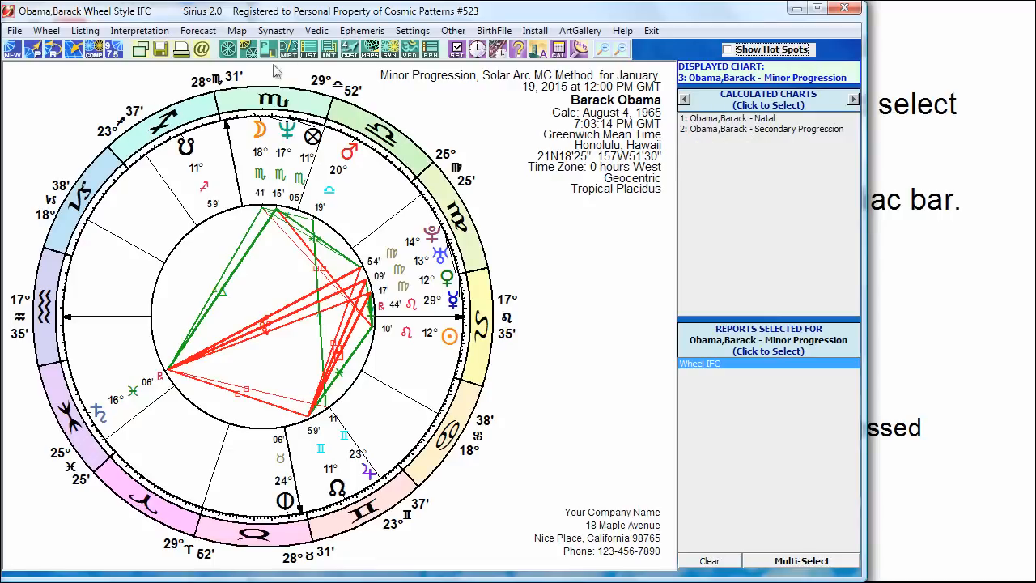
left_click(329, 50)
left_click(357, 75)
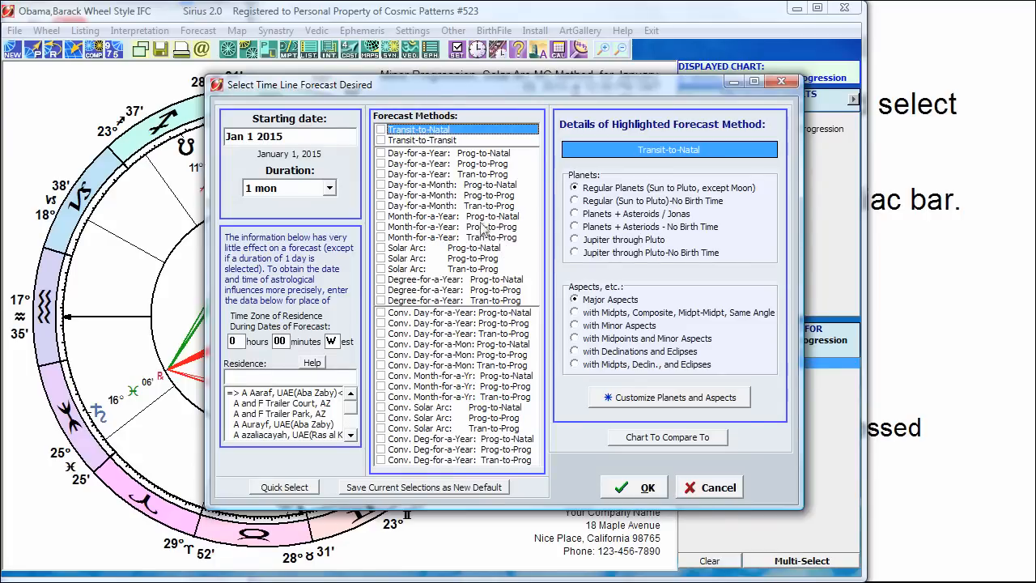
left_click(380, 217)
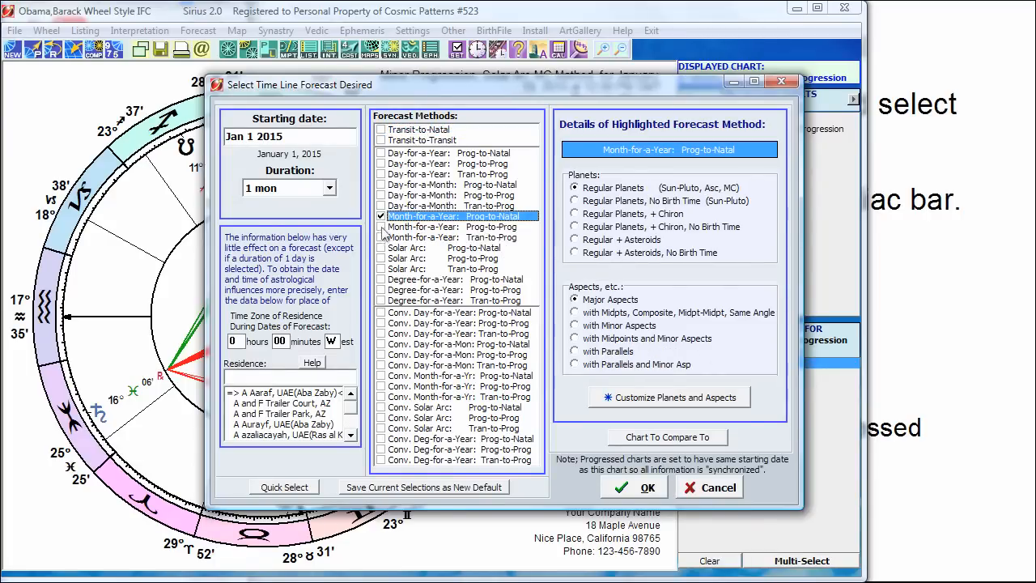
left_click(380, 227)
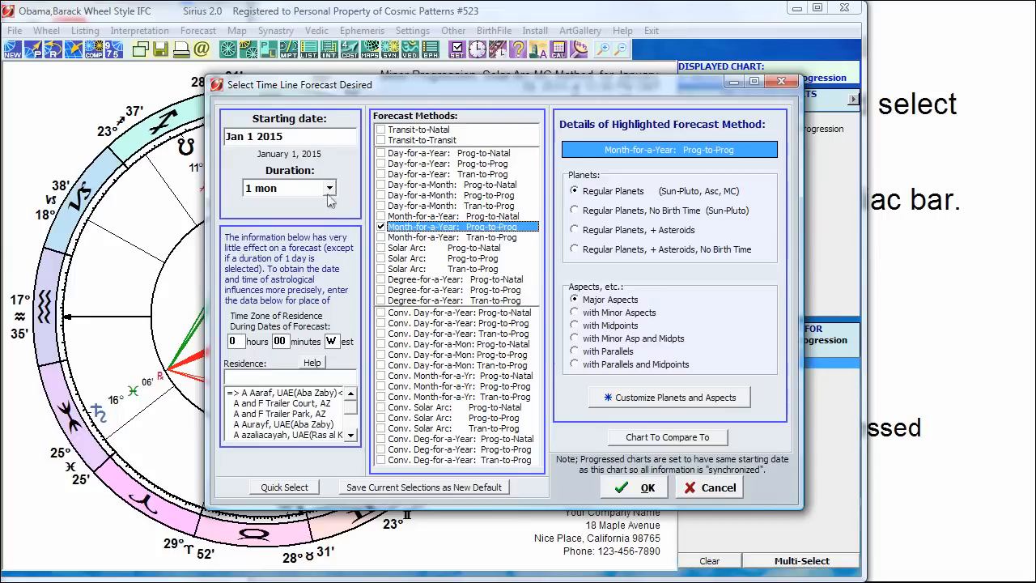
left_click(645, 486)
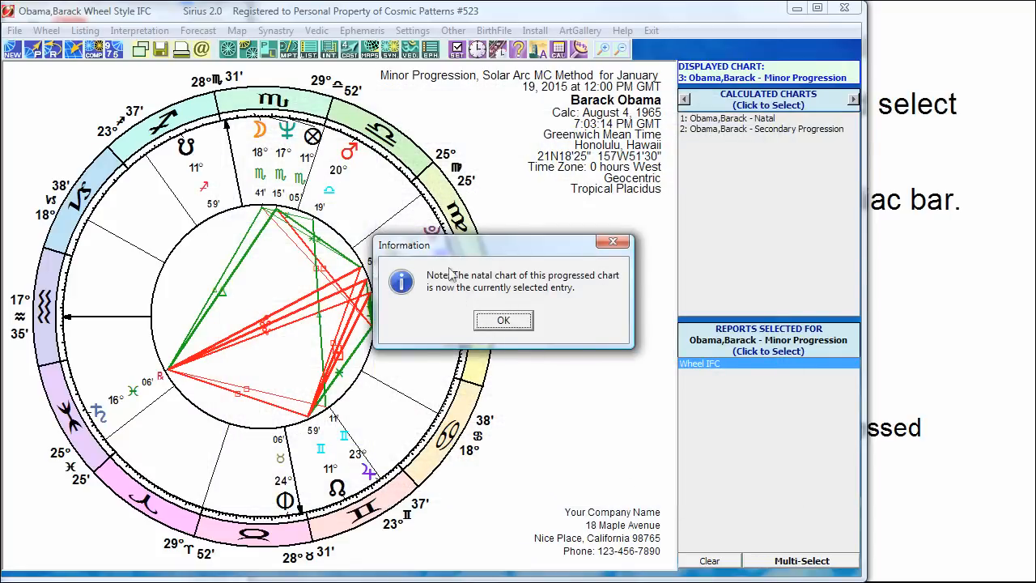
left_click(504, 320)
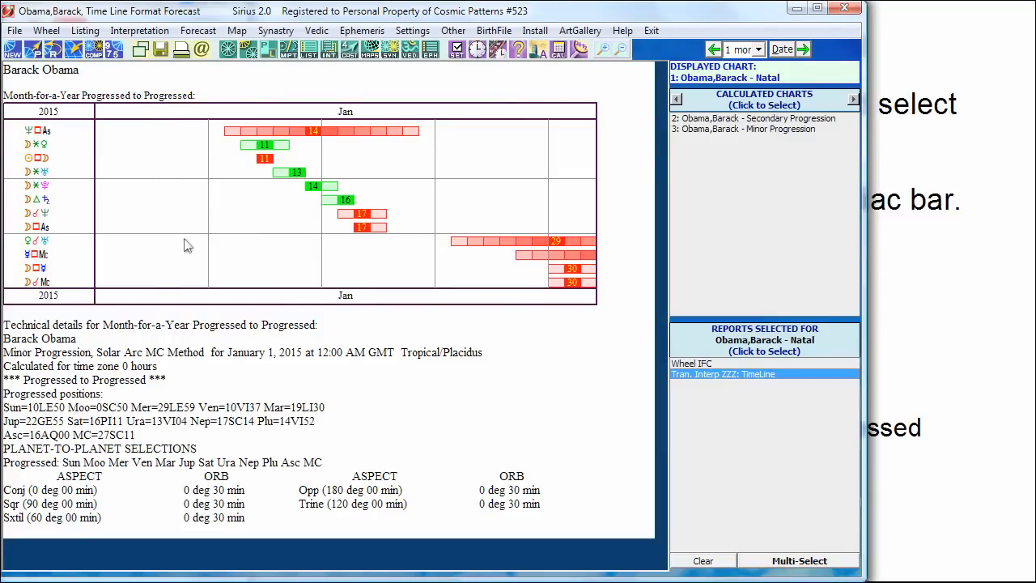
Extend the time line forecast to 3 months, look it over, and return the duration to 1 month
left_click(760, 50)
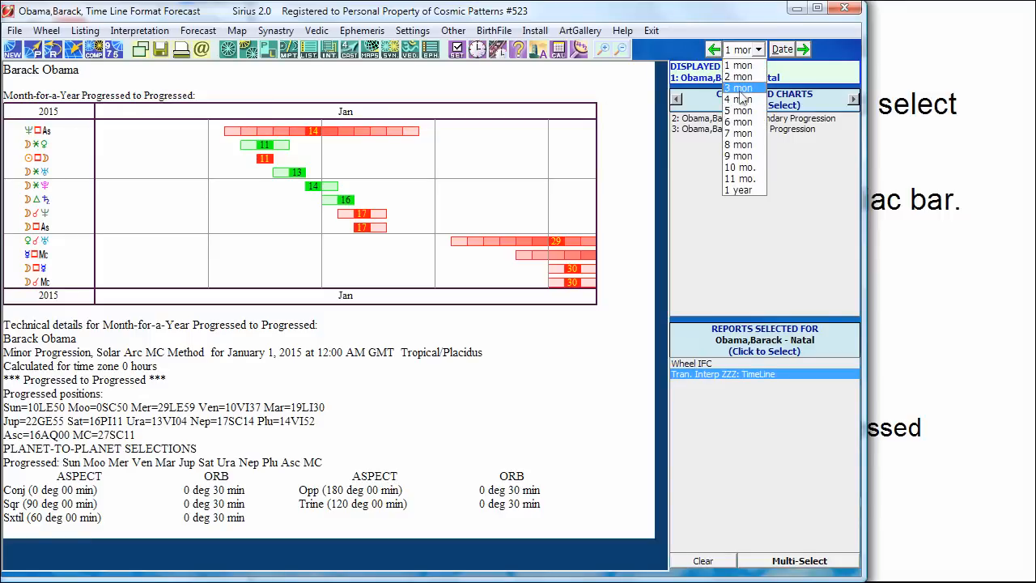
left_click(740, 93)
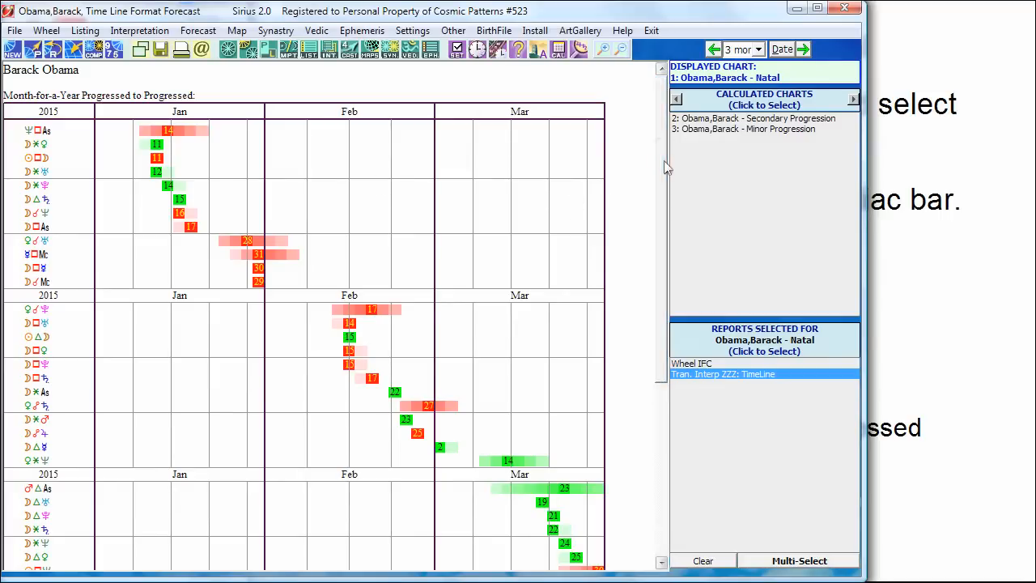
left_click_drag(663, 186, 691, 123)
left_click(760, 50)
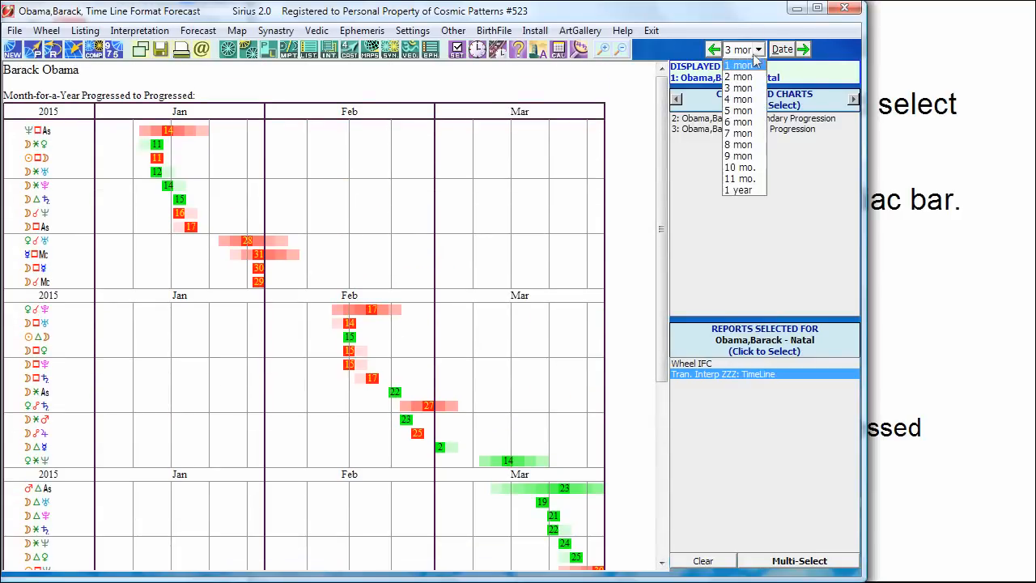
left_click(749, 75)
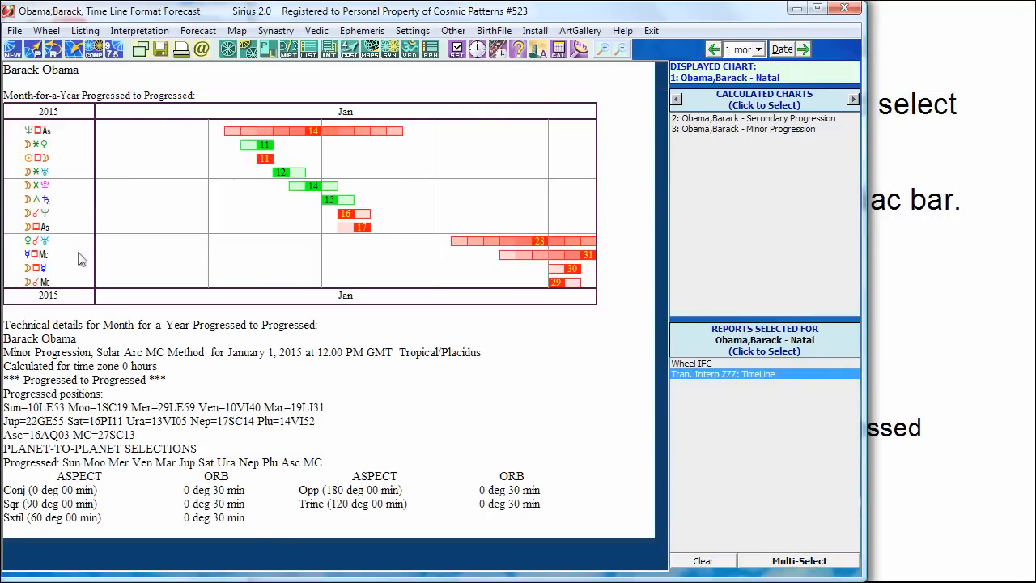
Advance the time line forecast one month at a time from January through April 2015
left_click(804, 50)
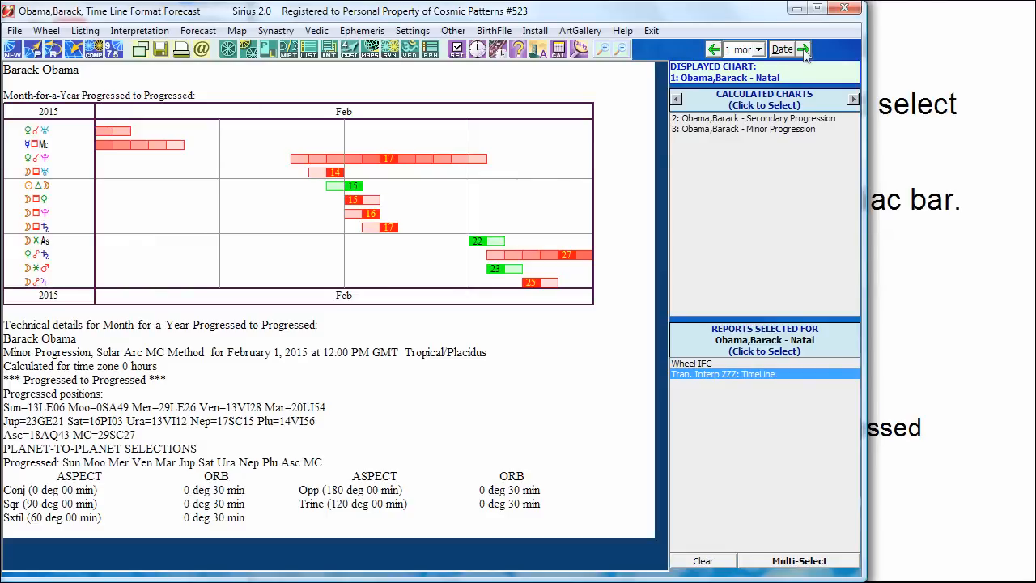
left_click(804, 50)
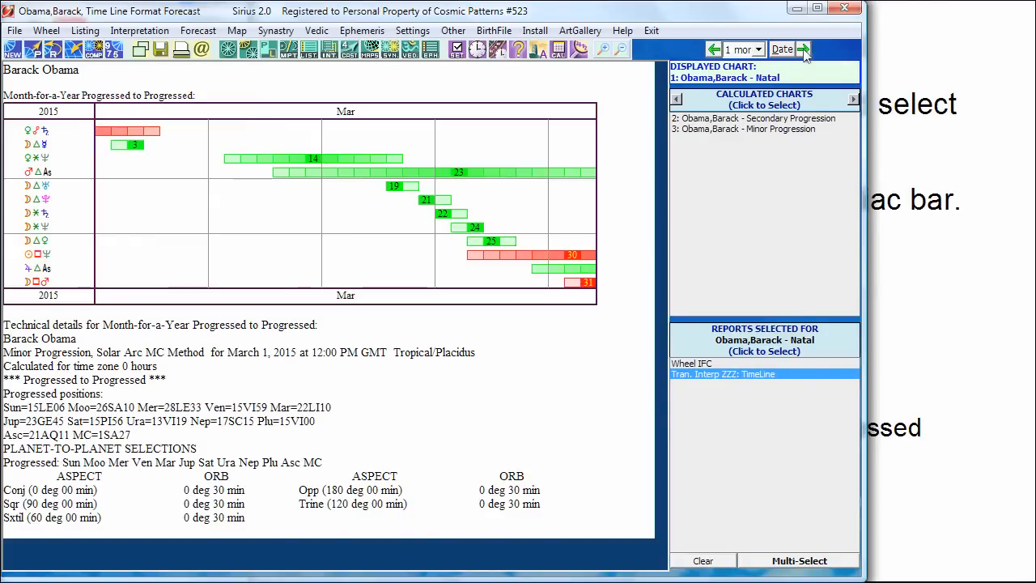
left_click(804, 50)
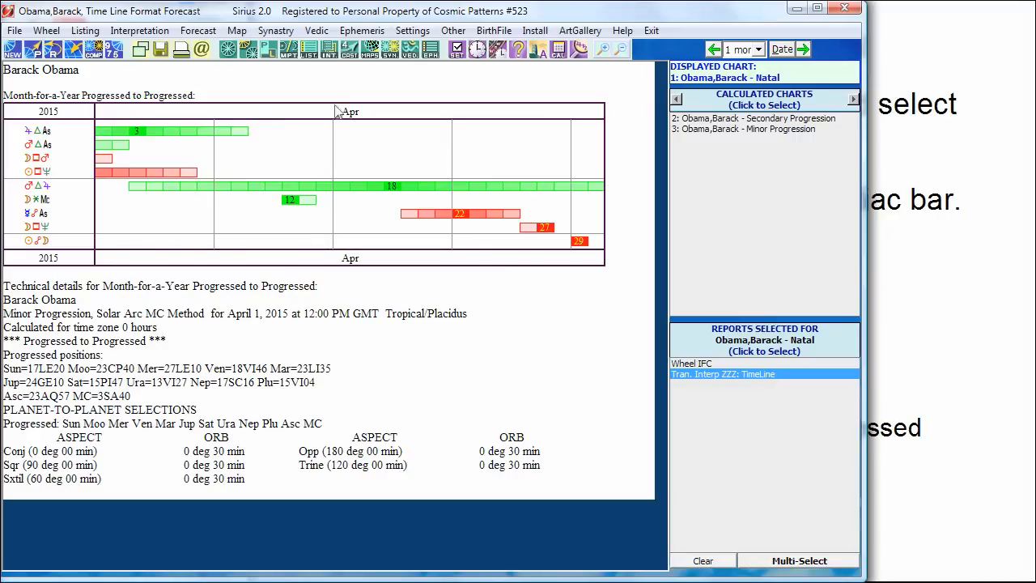
Customize the Month-for-a-Year Prog-to-Prog forecast to exclude sextile, trine and square, leaving only conjunction and opposition selected
left_click(328, 142)
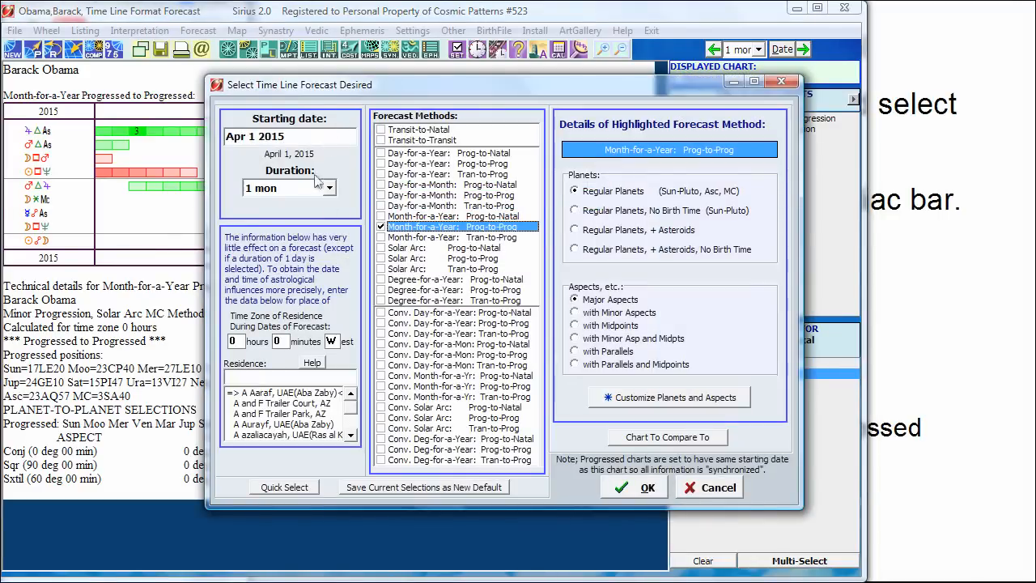
left_click(652, 397)
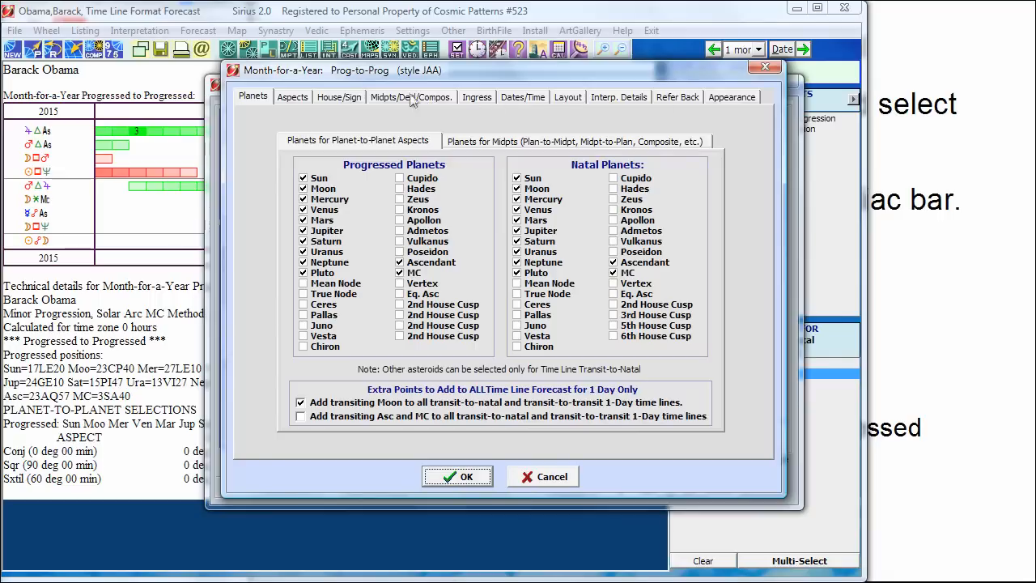
left_click(295, 98)
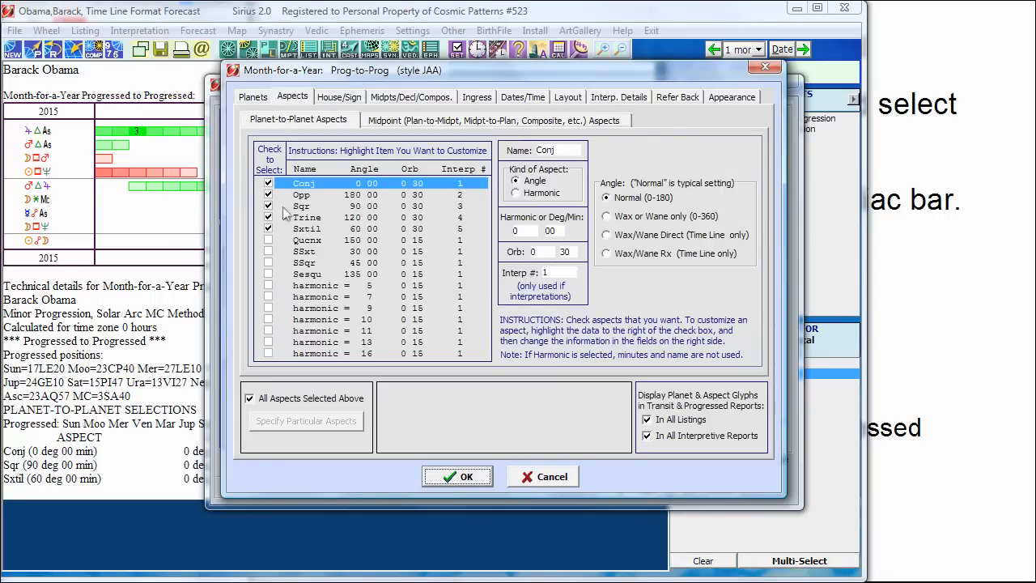
left_click(268, 229)
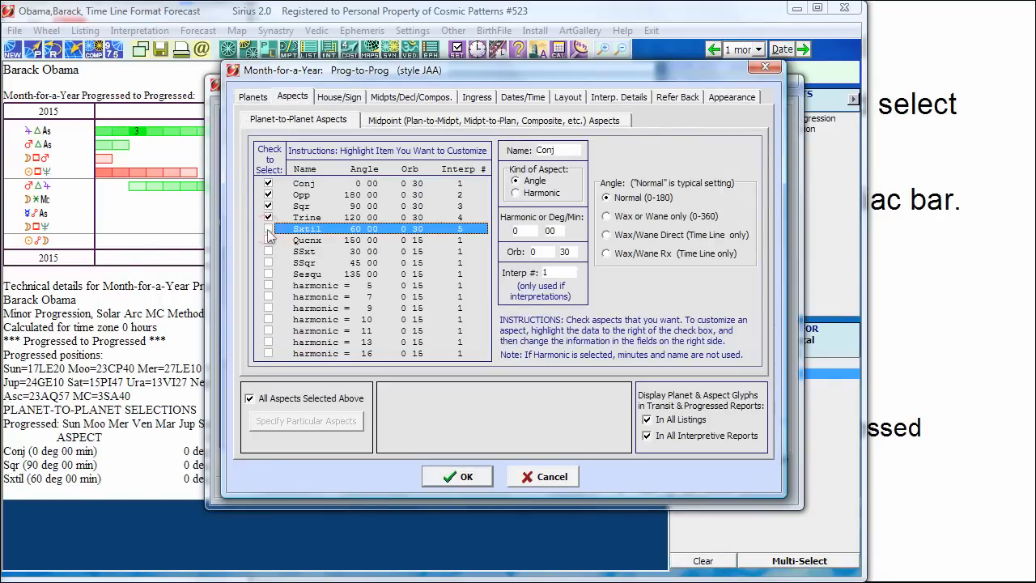
left_click(268, 218)
left_click(268, 206)
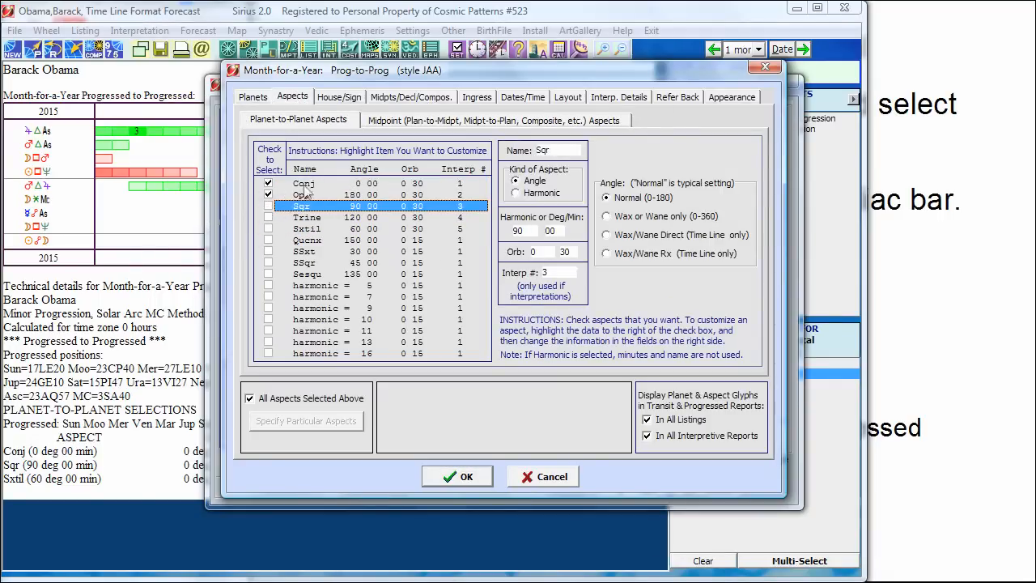
Enable the Zodiac Sign Bar for the Prog-to-Prog time line and save the customization
left_click(340, 97)
left_click(417, 253)
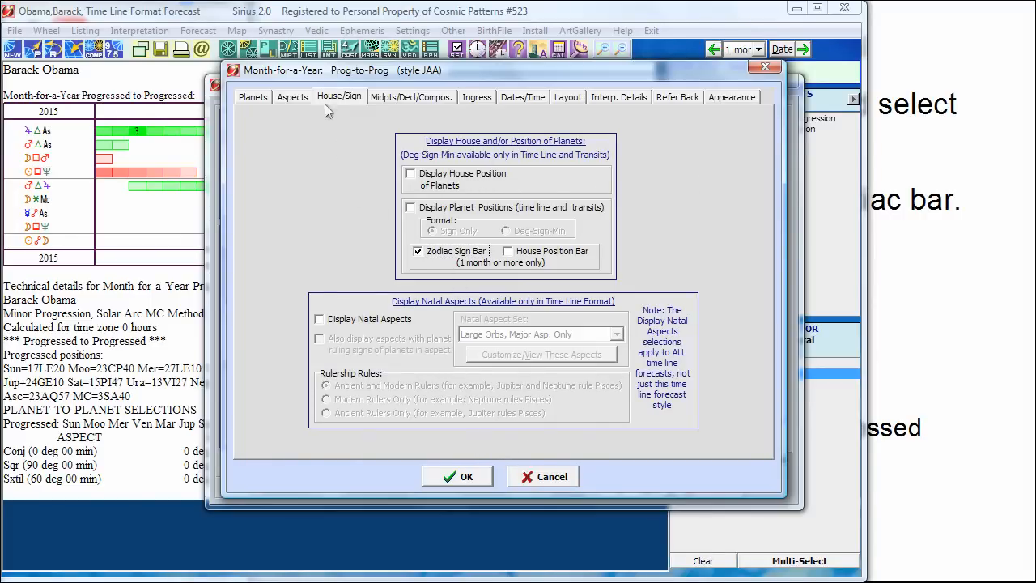
left_click(295, 98)
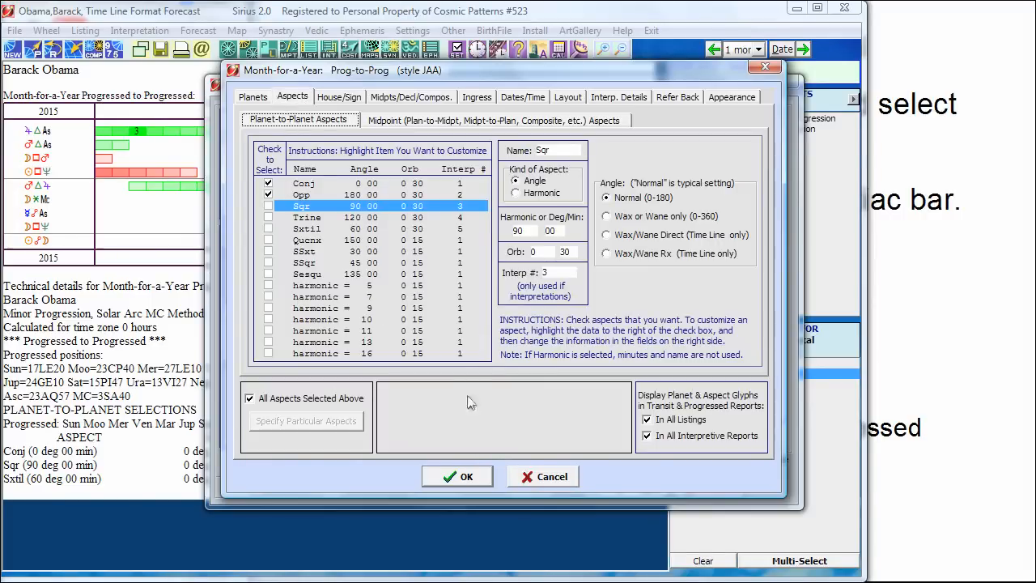
left_click(468, 477)
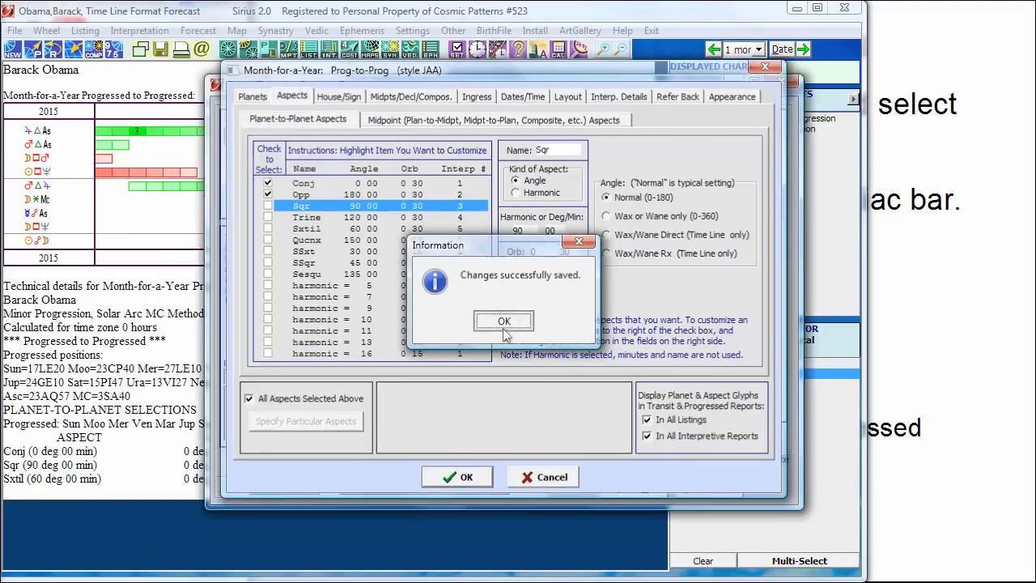
left_click(503, 324)
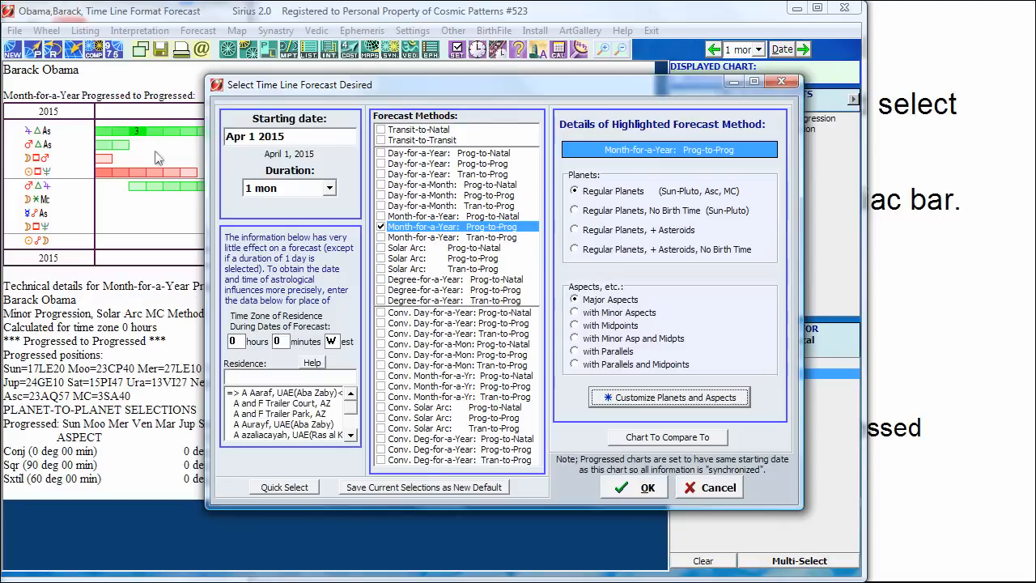
Recheck the Zodiac Sign Bar option in the Prog-to-Prog customization and save the settings again
left_click(672, 397)
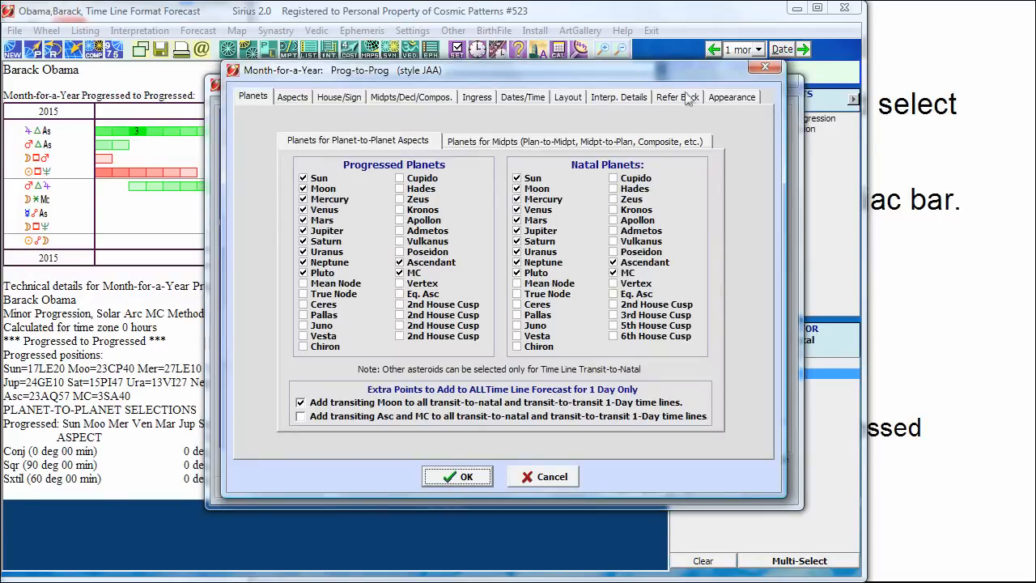
left_click(346, 97)
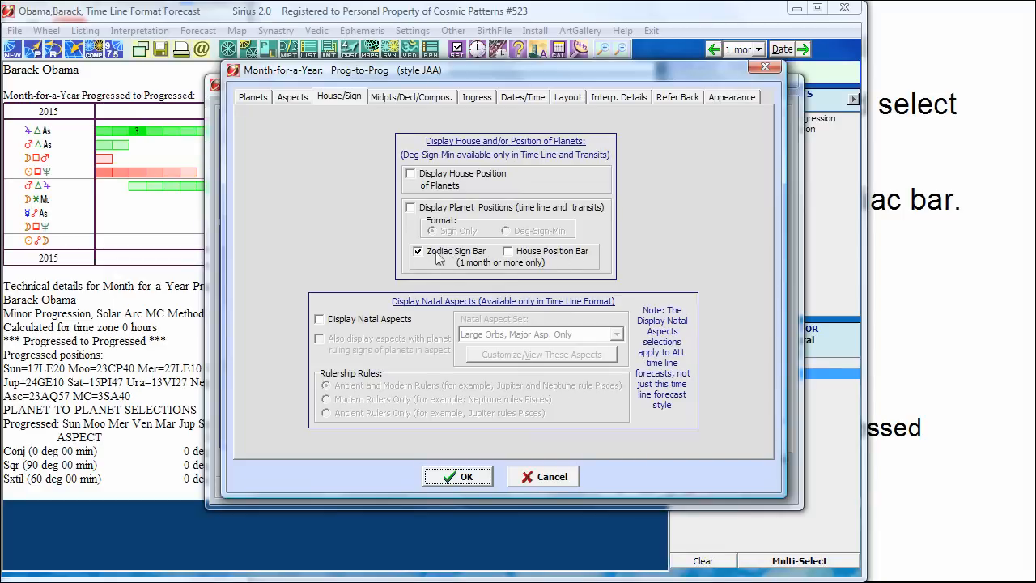
left_click(466, 477)
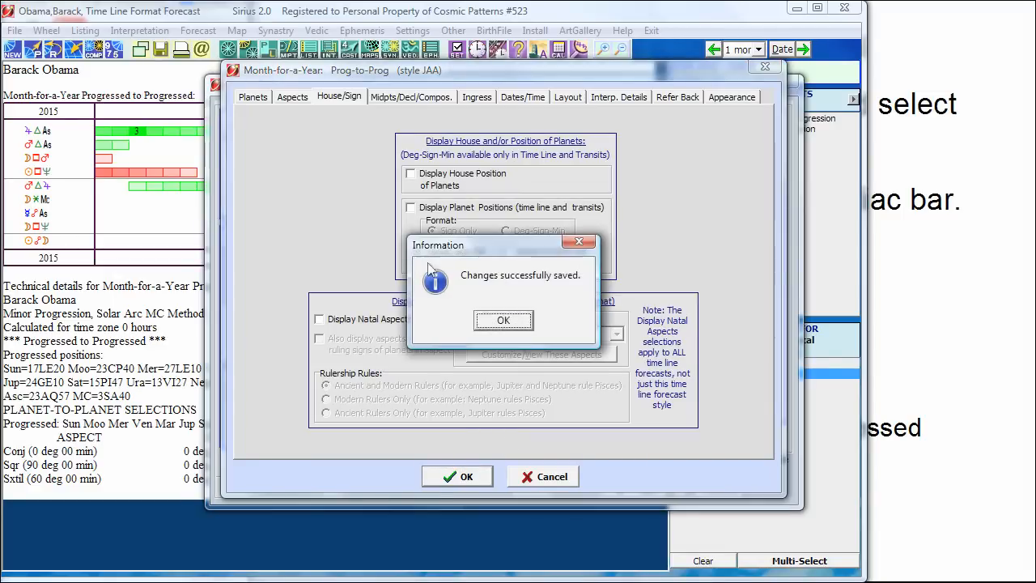
left_click(501, 319)
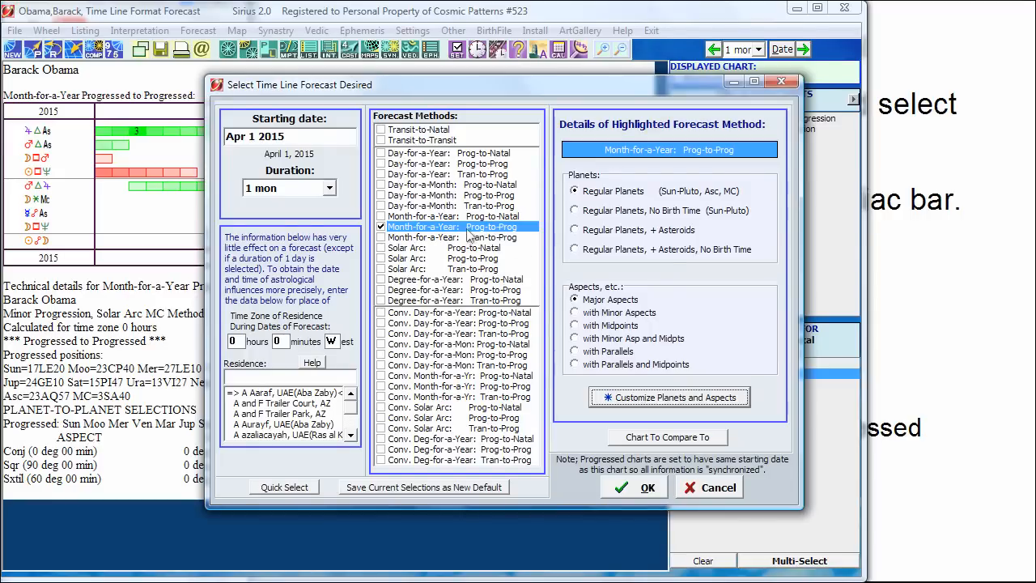
Set the forecast's starting date to Jan 1 2015 and its duration to 11 months, and generate the time line
left_click_drag(249, 136, 203, 133)
type("J")
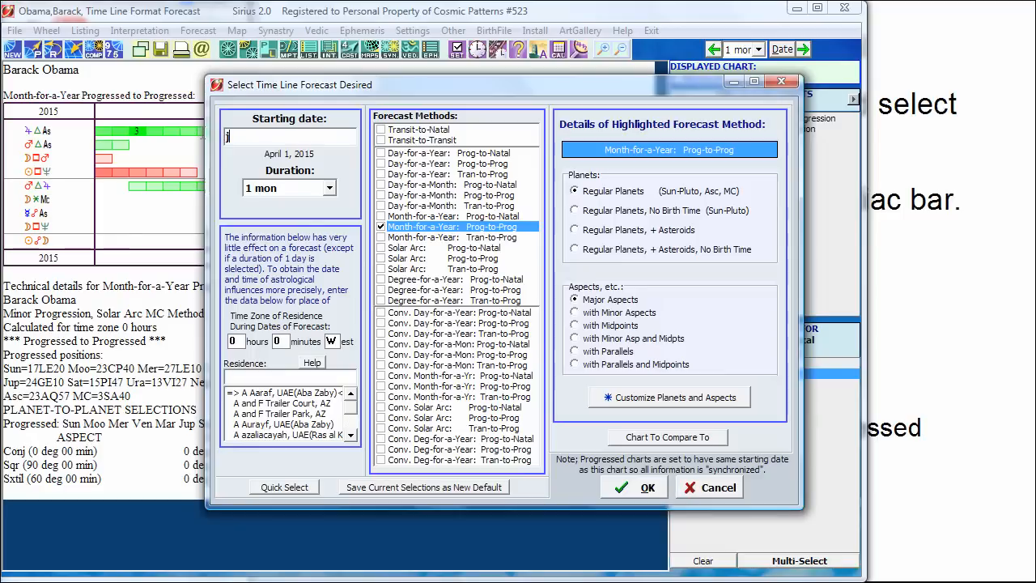
type("an 1 2015")
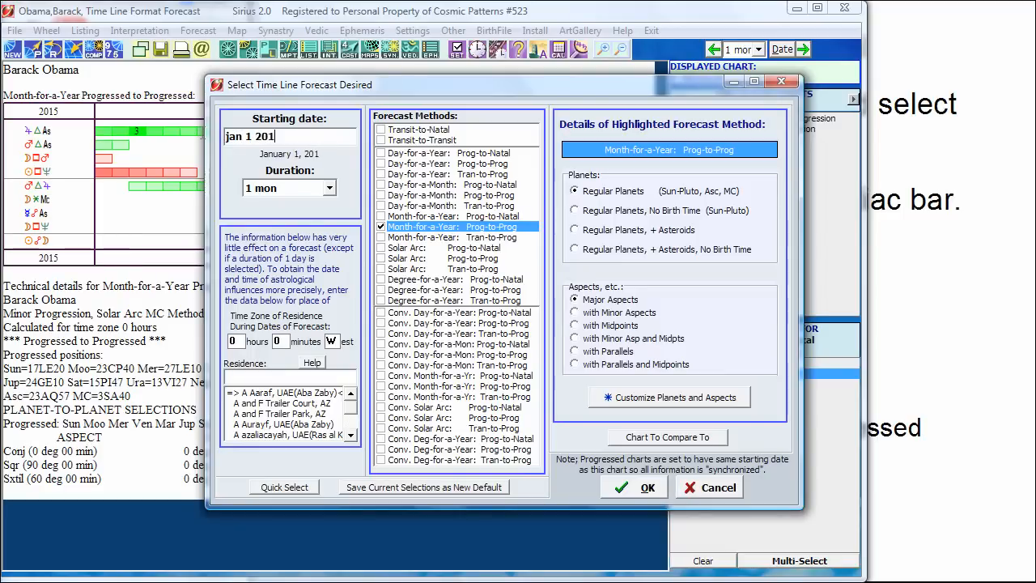
left_click(329, 187)
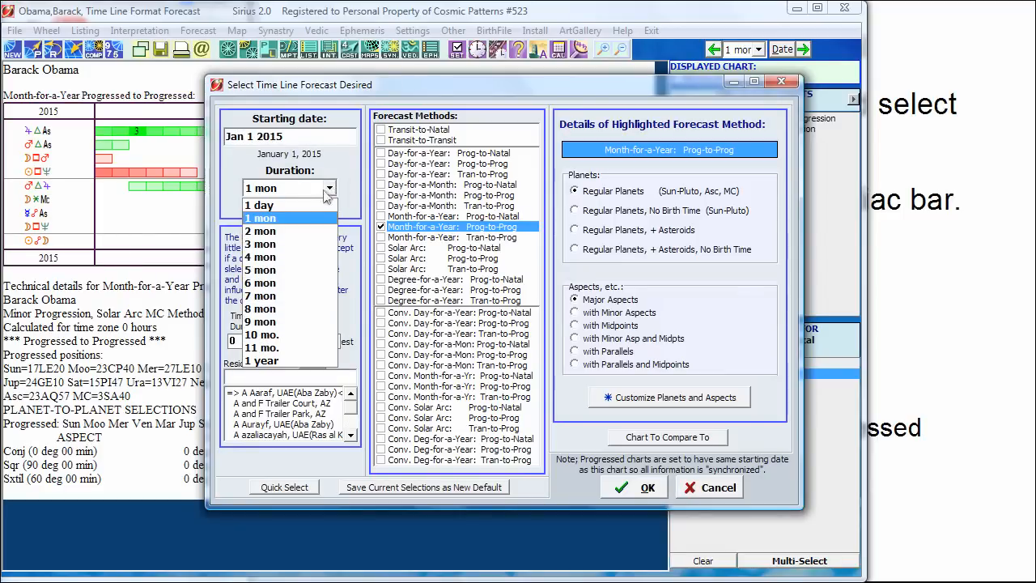
left_click(271, 348)
left_click(644, 489)
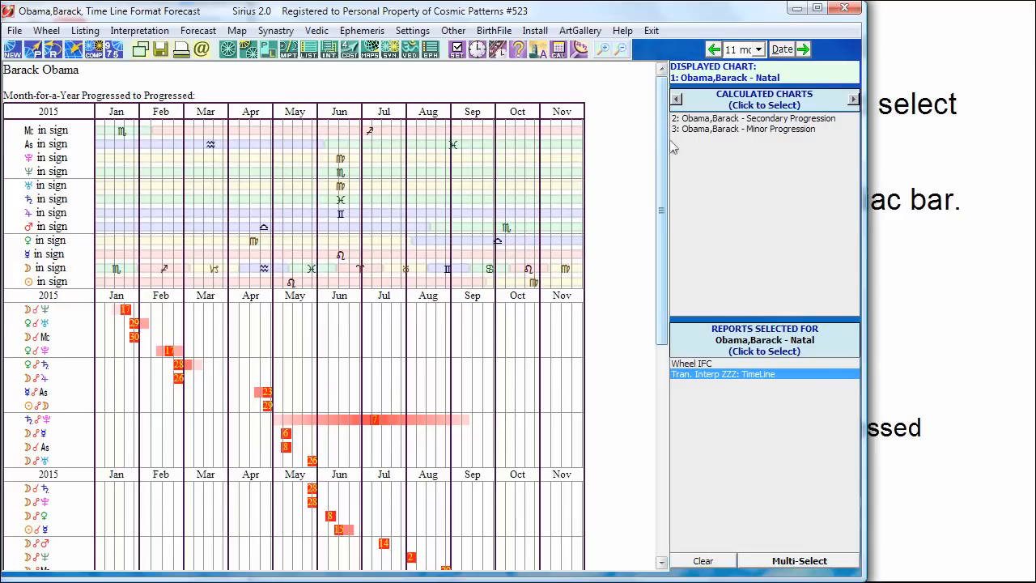
Examine the 11-month time line's zodiac sign bars and the conjunction and opposition dates from January through November 2015
left_click_drag(662, 137, 661, 227)
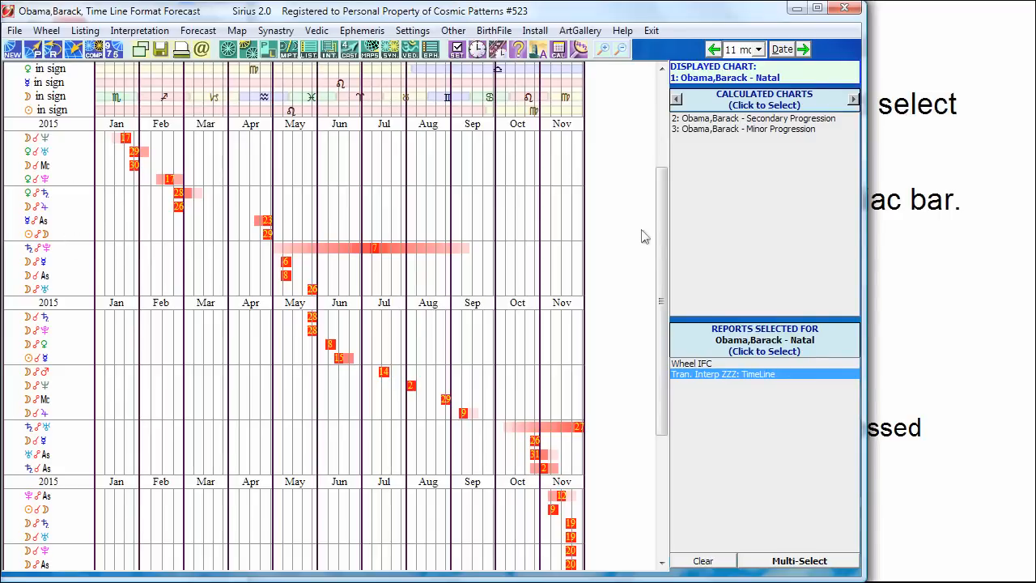
left_click_drag(657, 233, 652, 105)
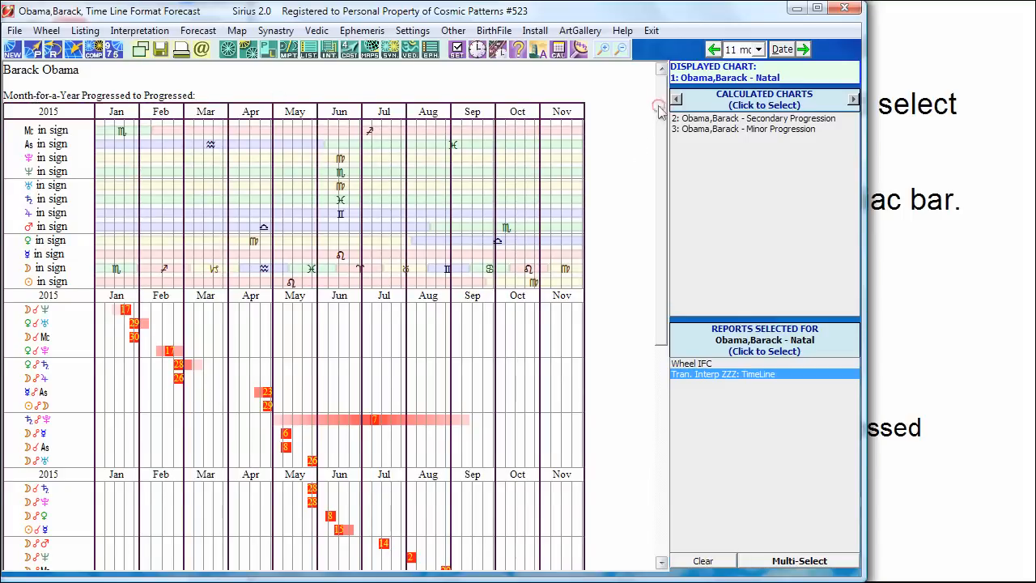
left_click_drag(659, 107, 664, 220)
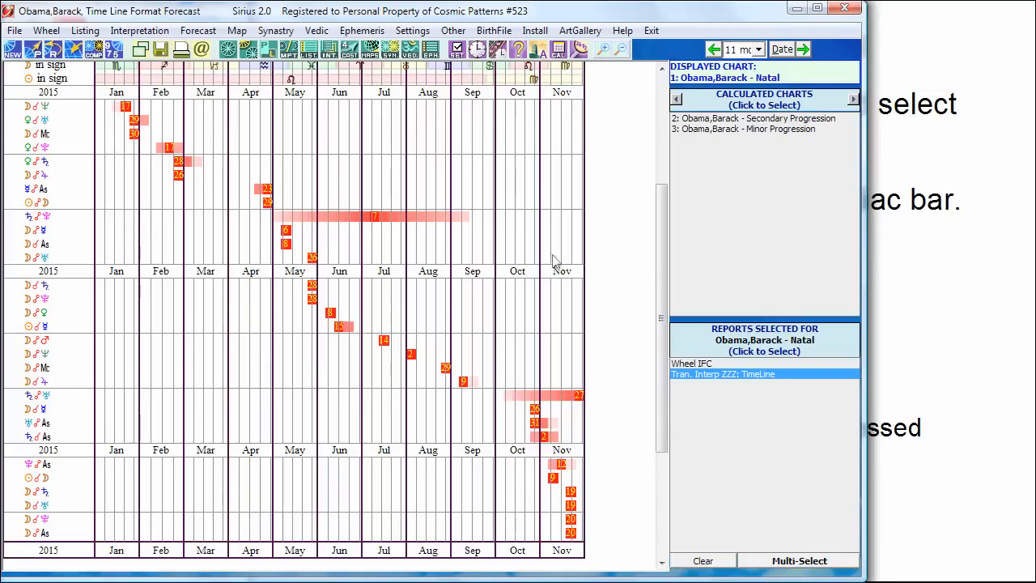
left_click_drag(662, 247, 662, 136)
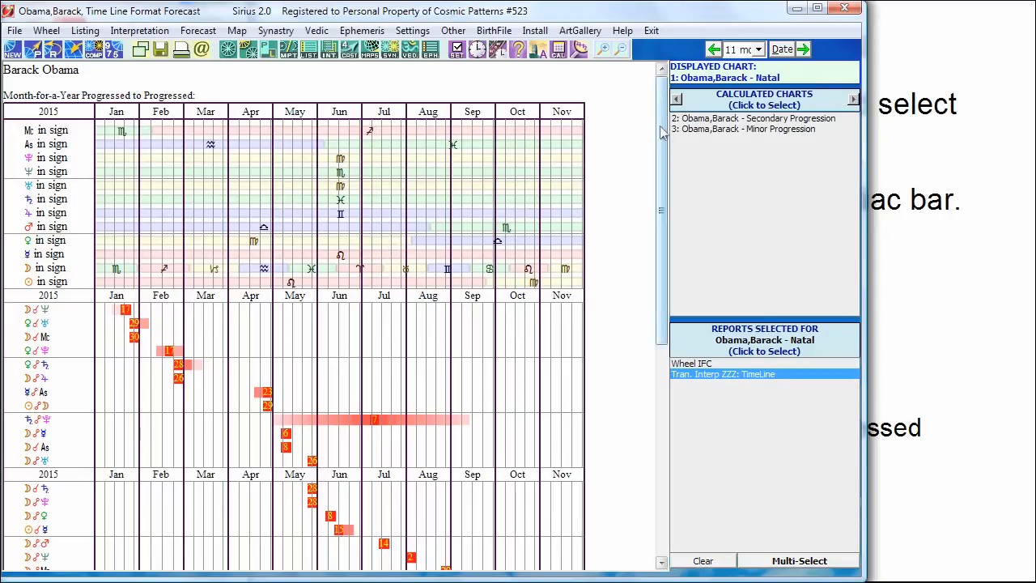
Set the time line's span to 1 year, and view the 2016 period before returning to 2015
mouse_move(660, 132)
left_mouse_down()
mouse_move(648, 292)
mouse_move(648, 127)
left_mouse_up()
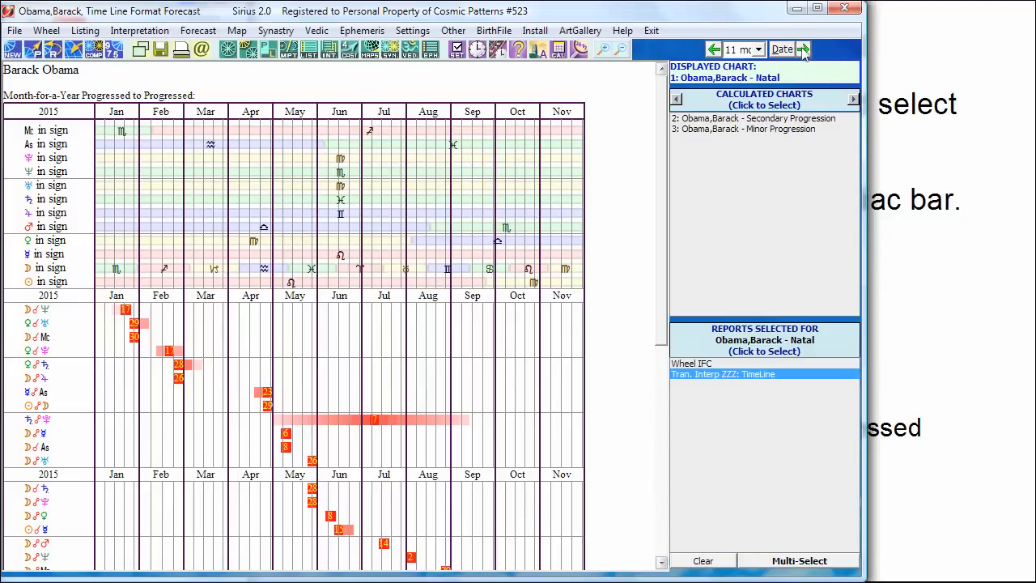
left_click(752, 50)
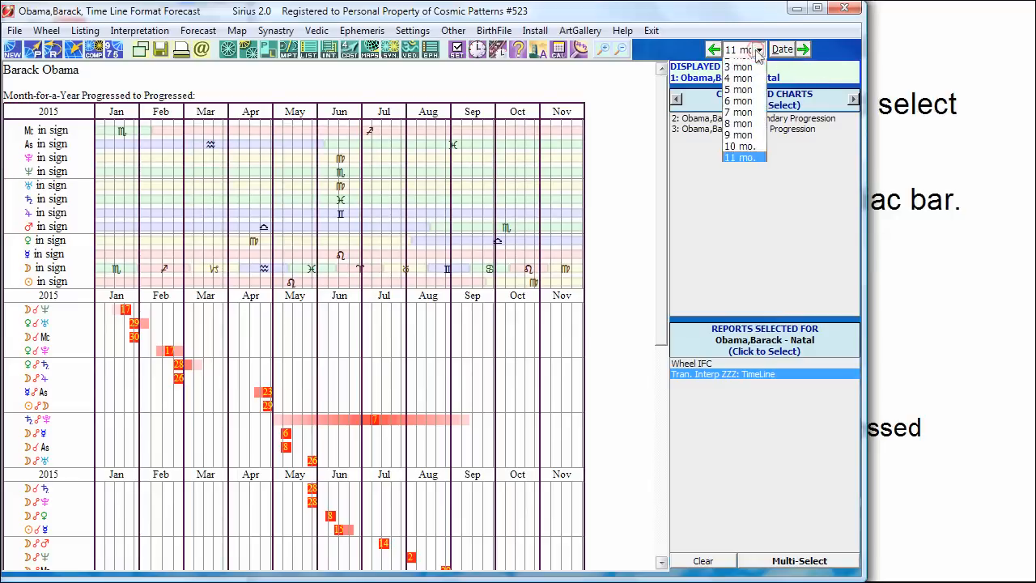
left_click(737, 191)
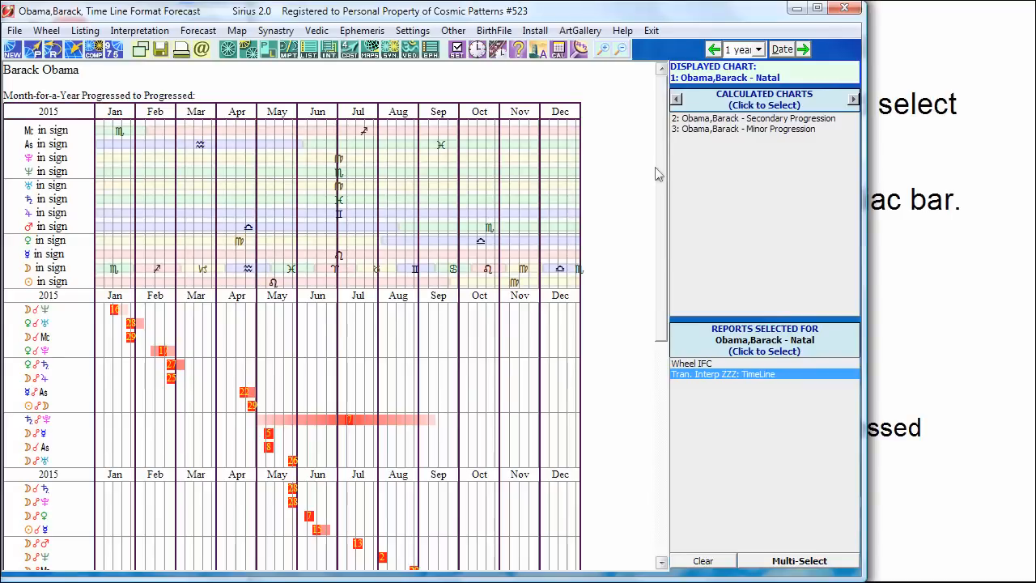
left_click(804, 50)
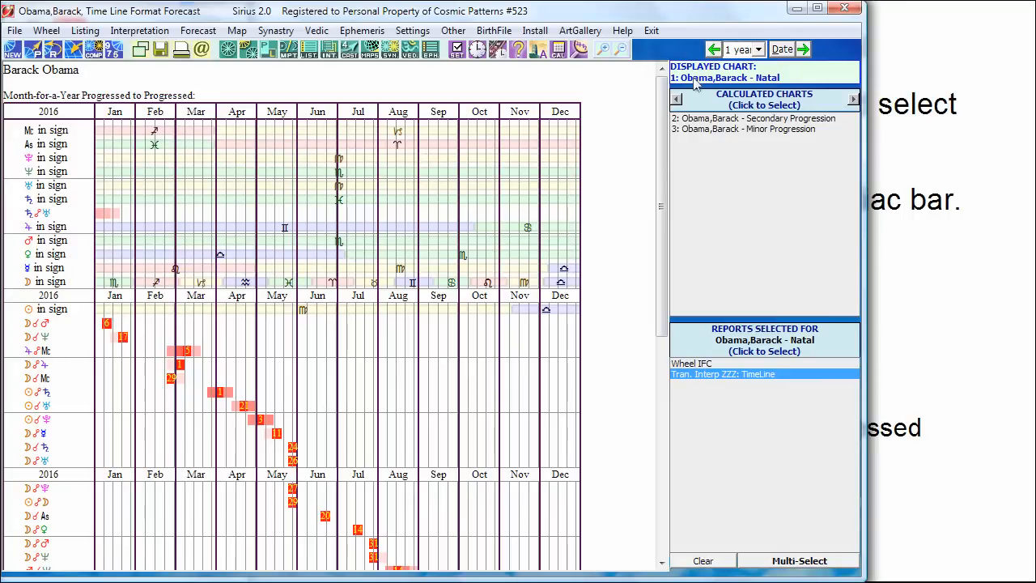
left_click(714, 50)
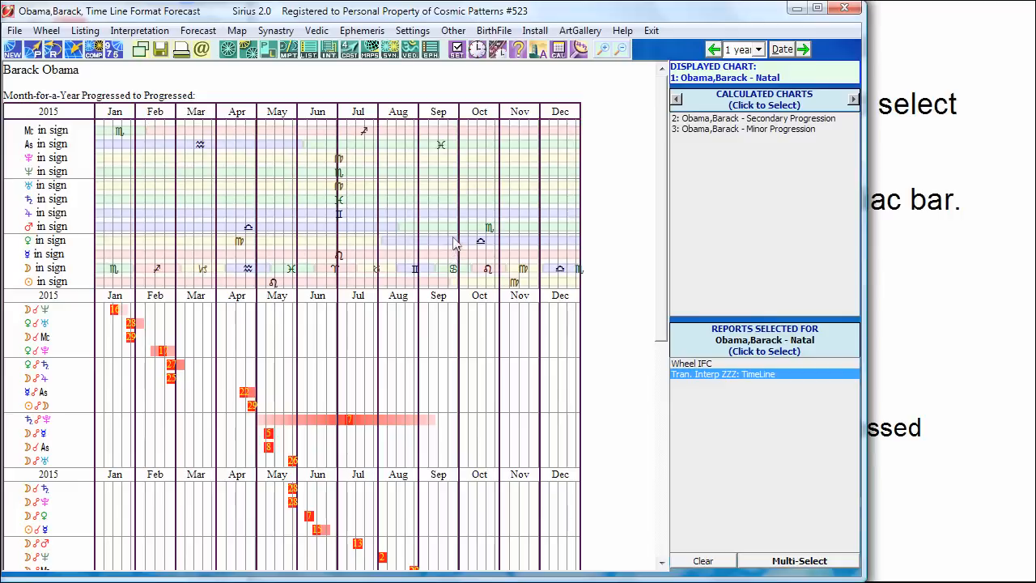
Display the Minor Progression chart and apply the date Sep 23 2015 to it with Time Adjust
left_click(761, 132)
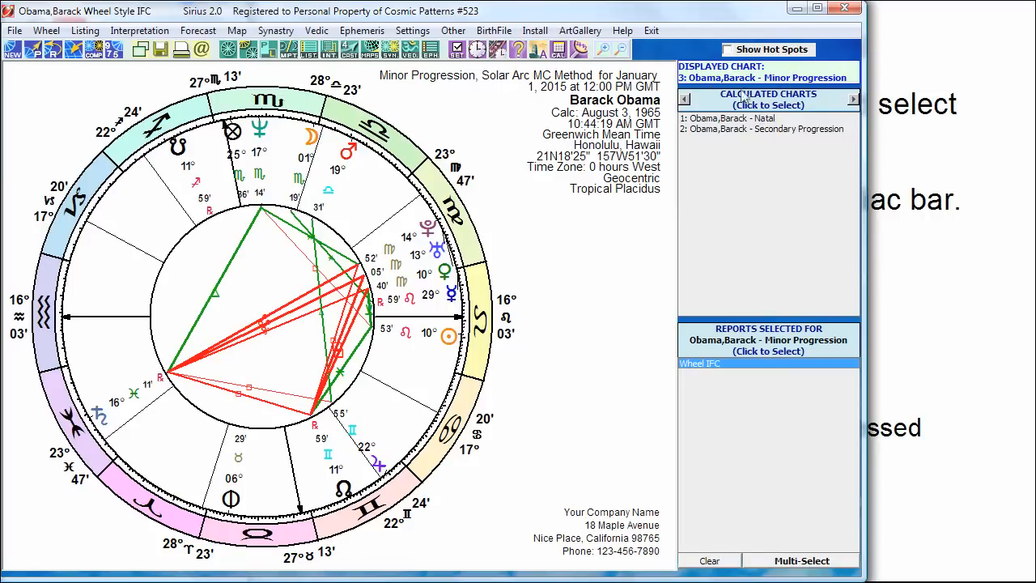
left_click(479, 50)
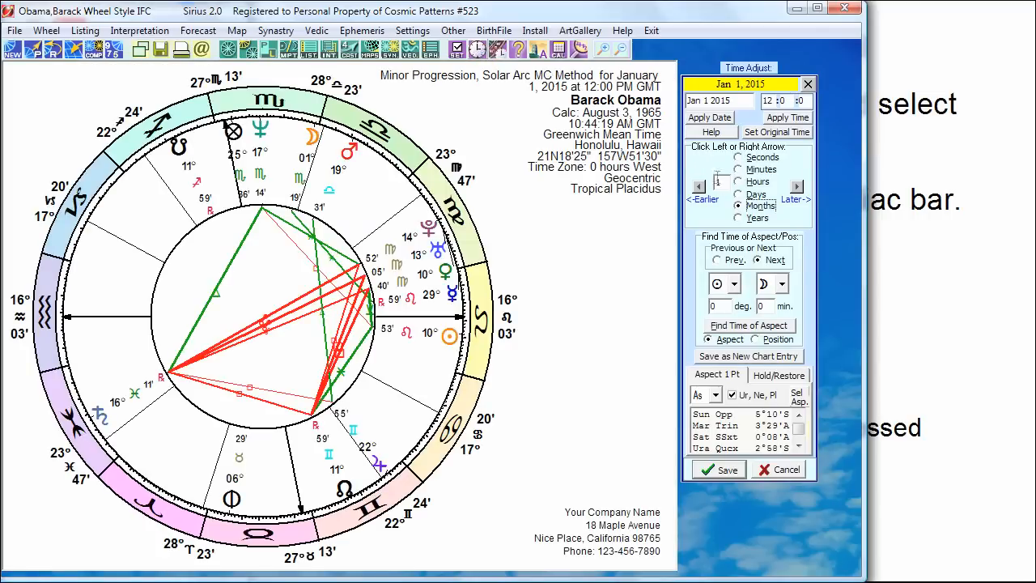
left_click_drag(733, 101, 676, 102)
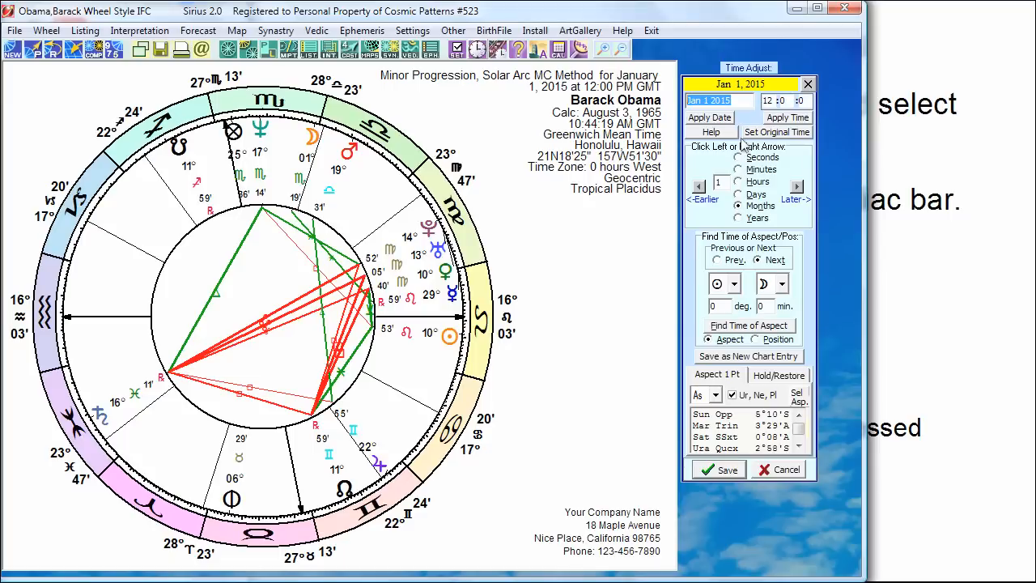
type("sep")
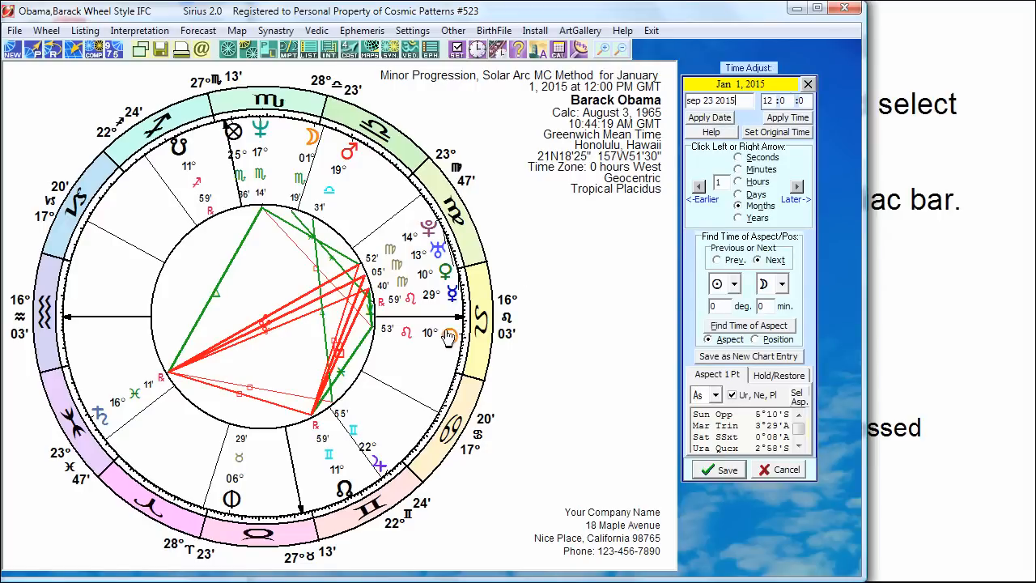
left_click(710, 118)
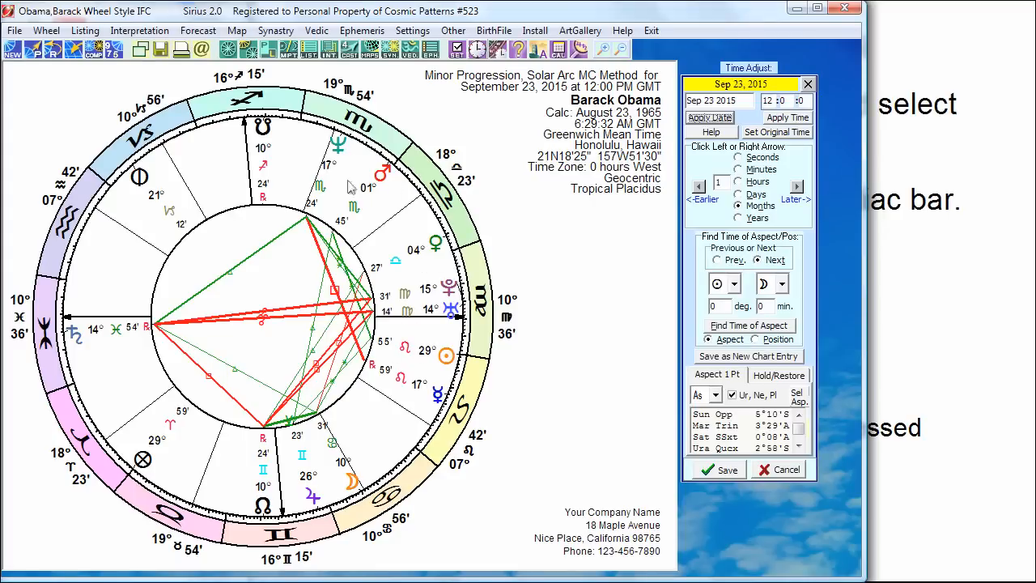
Step the minor progressed chart forward in one-day increments to Sep 25, 2015
left_click(753, 194)
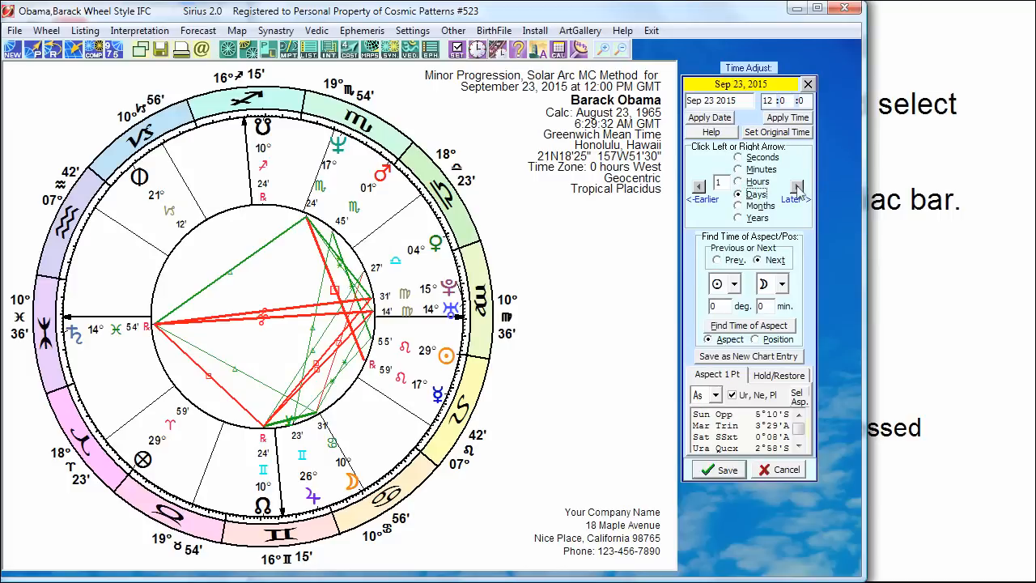
left_click(798, 188)
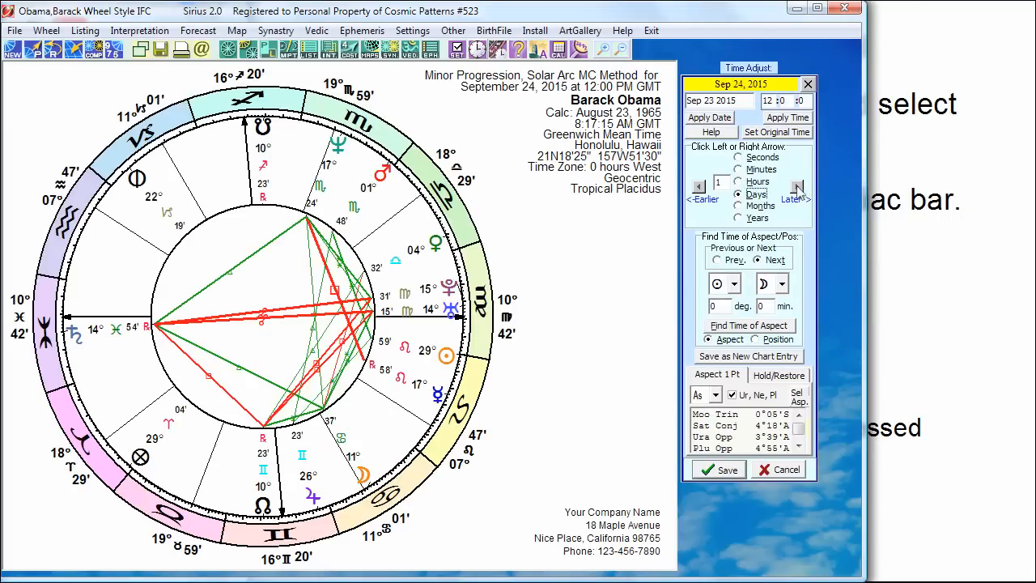
left_click(797, 188)
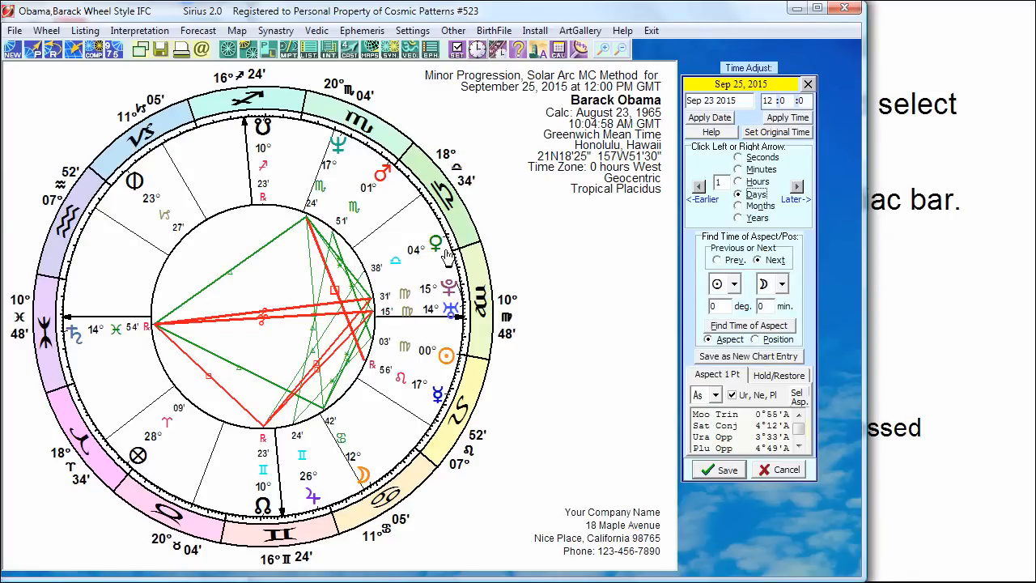
Look through the second-point choices for Find Time of Aspect down to the zodiac signs, and leave Time Adjust without saving
left_click(783, 286)
left_click_drag(783, 97, 779, 267)
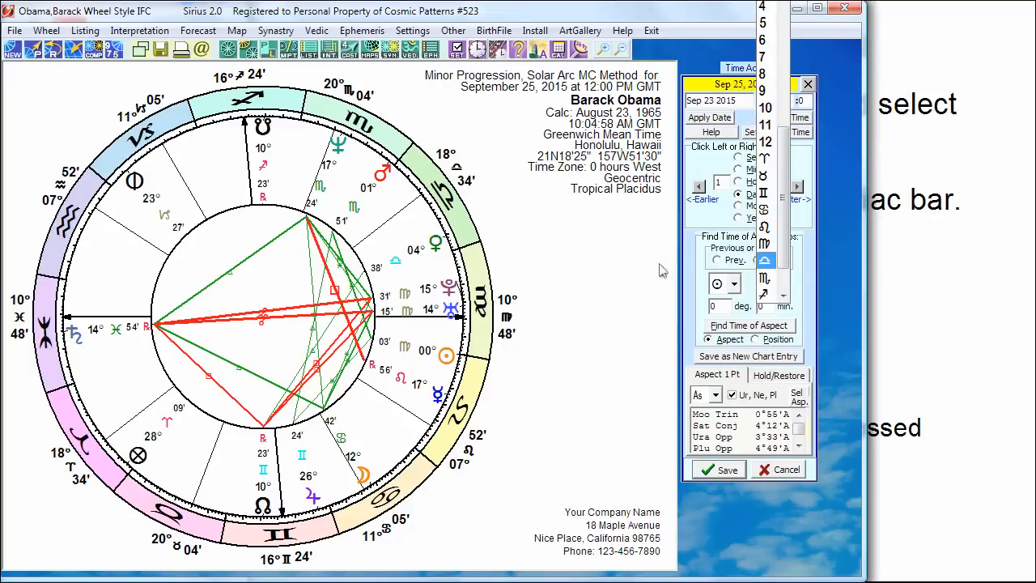
left_click(844, 344)
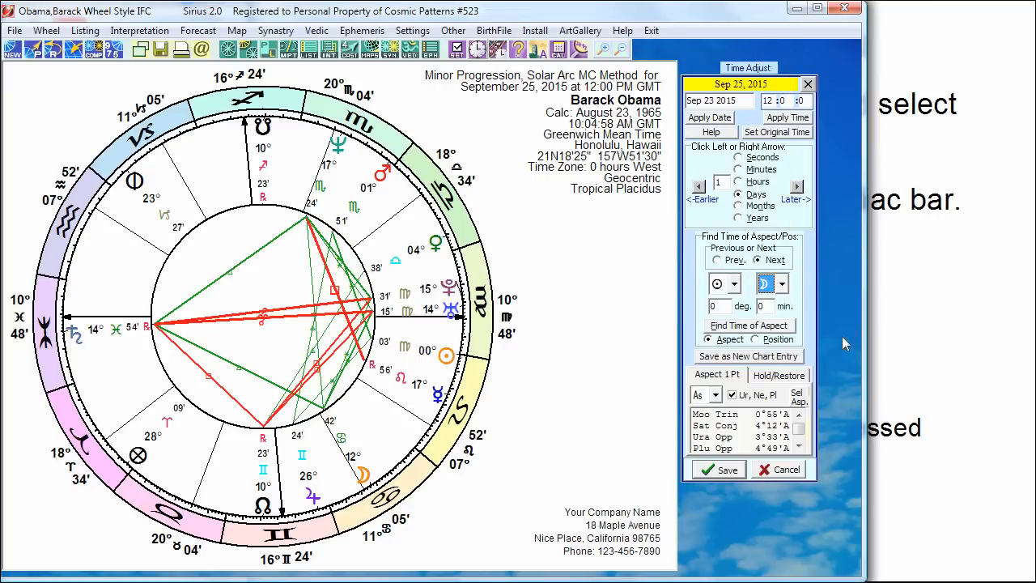
left_click(784, 471)
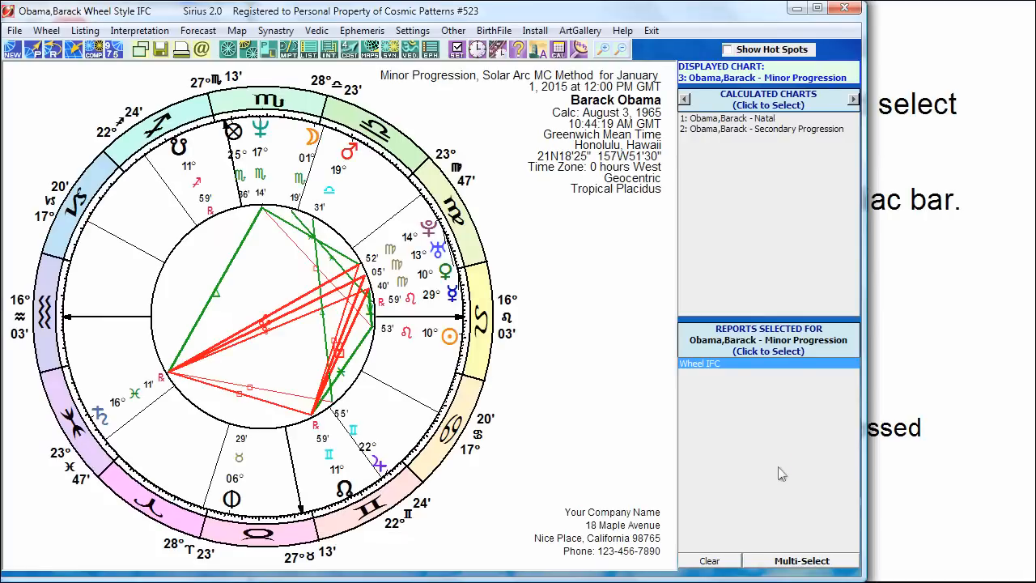
Open the Progressed-to-Progressed text listing settings for the Minor Progression chart of January 1, 2015
left_click(930, 155)
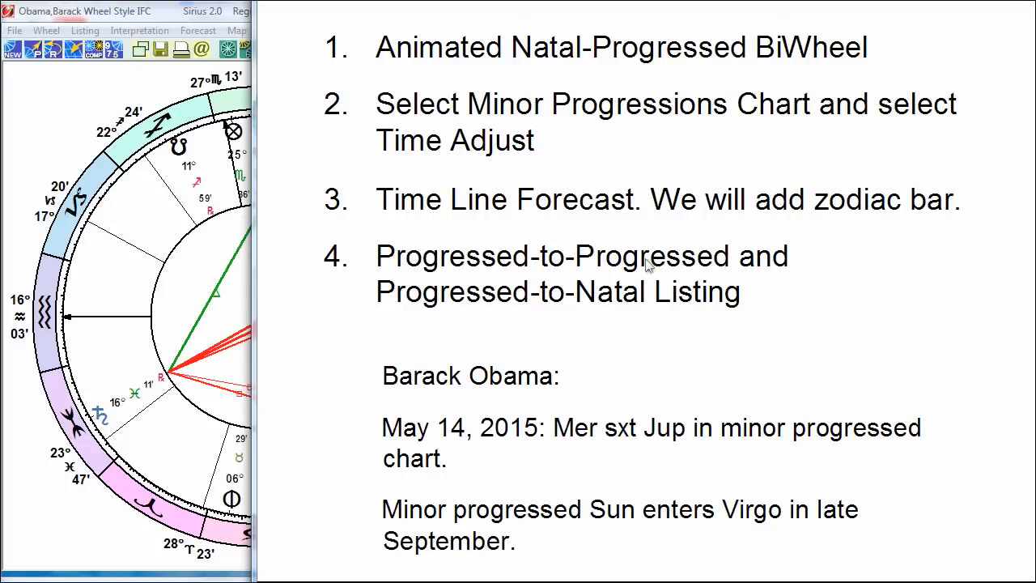
left_click(153, 81)
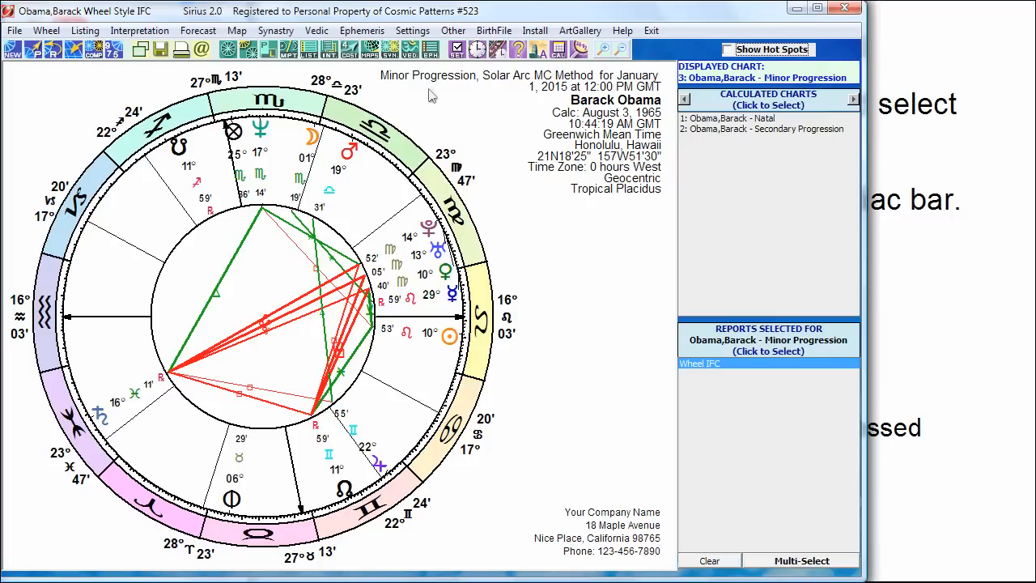
left_click(349, 50)
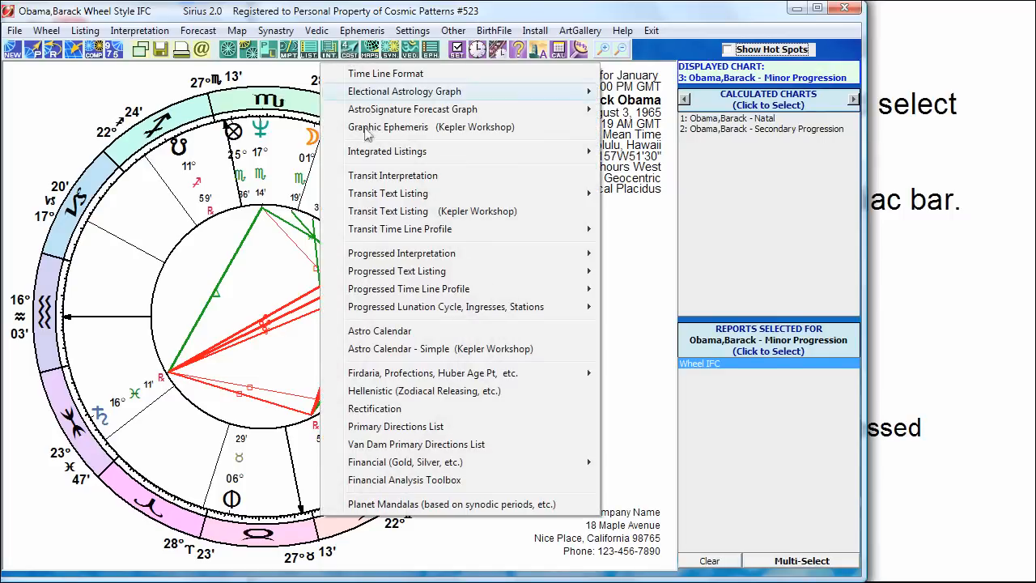
mouse_move(393, 273)
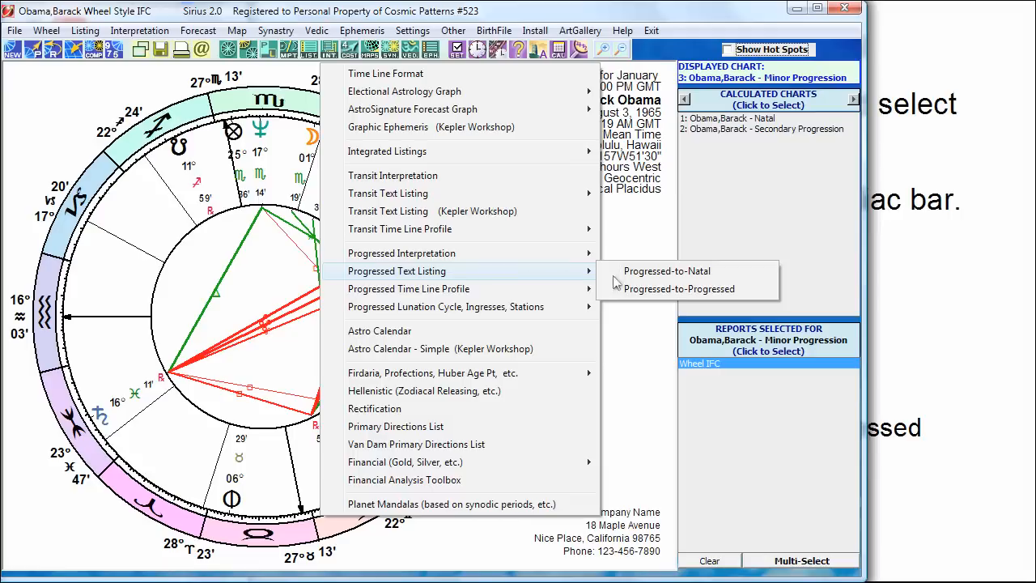
left_click(687, 289)
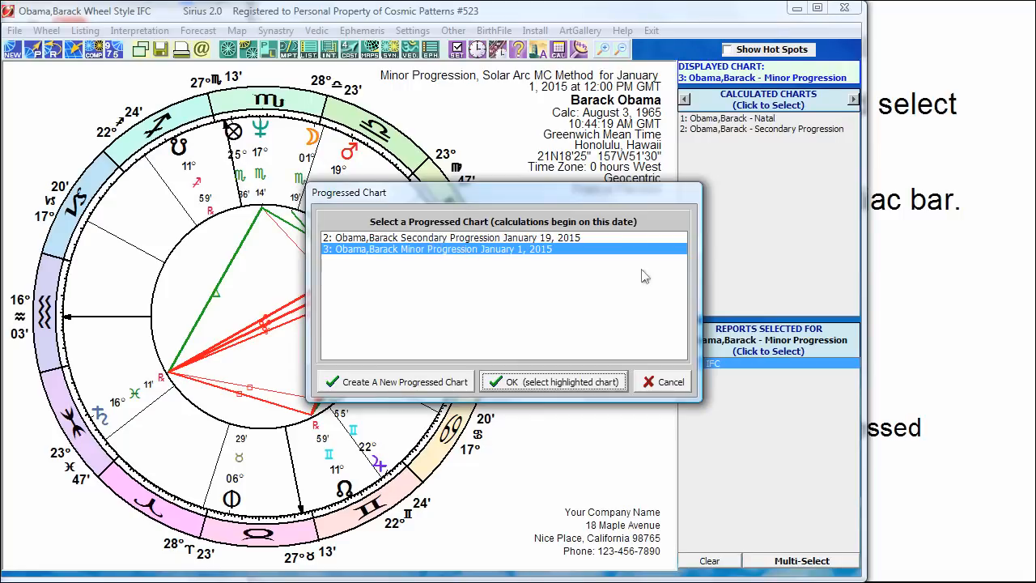
left_click(572, 382)
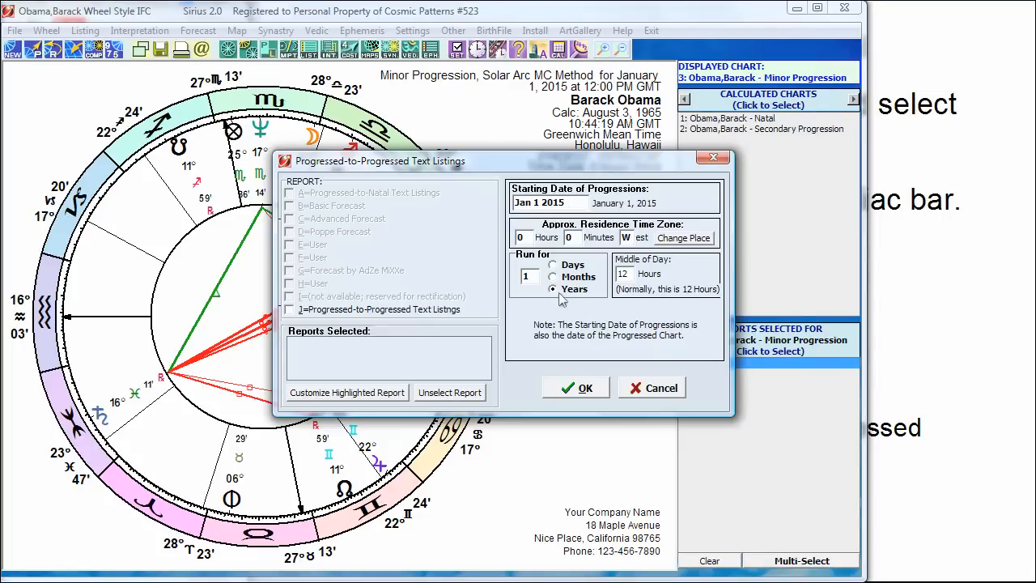
Generate the Progressed-to-Progressed listing for Regular Planets with Enter-Exact-Leave over 1 year, and remove the text wrap from its lines
left_click(290, 310)
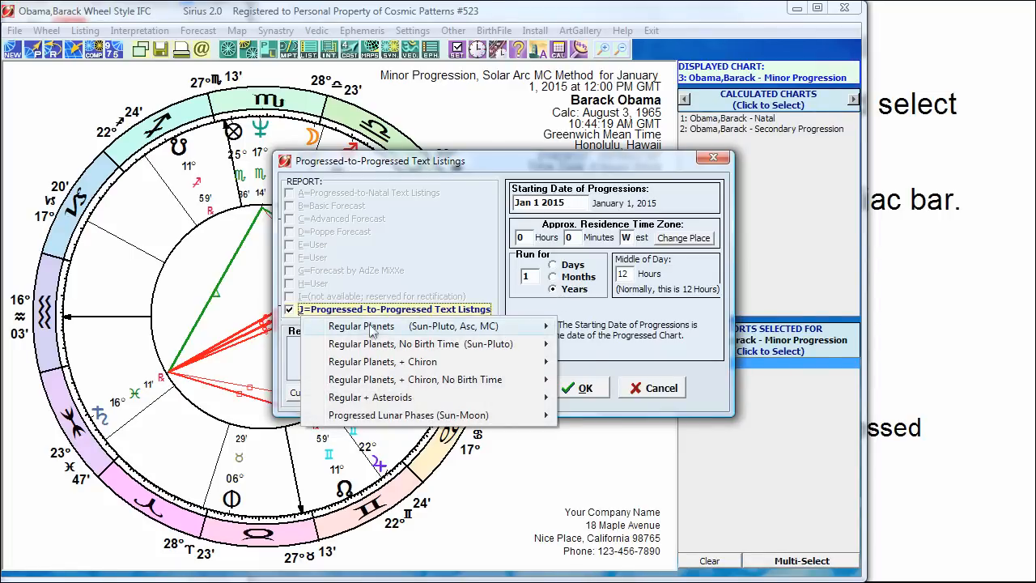
mouse_move(372, 331)
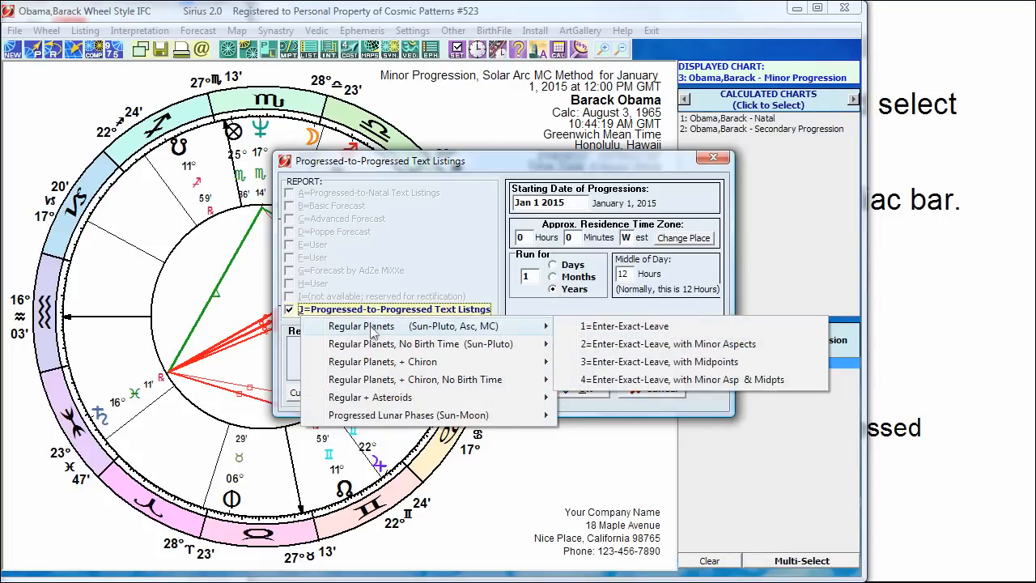
left_click(619, 328)
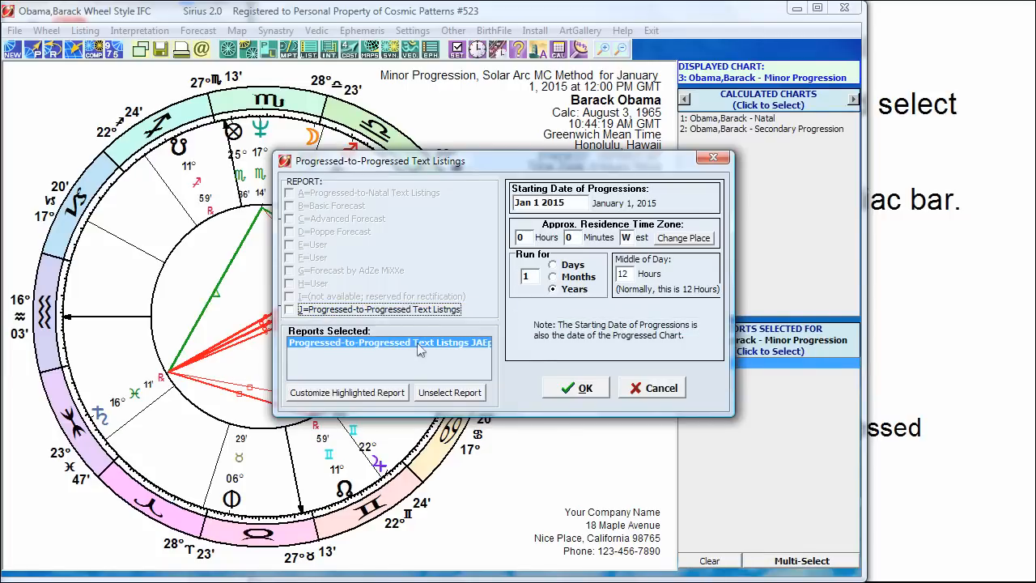
left_click(558, 389)
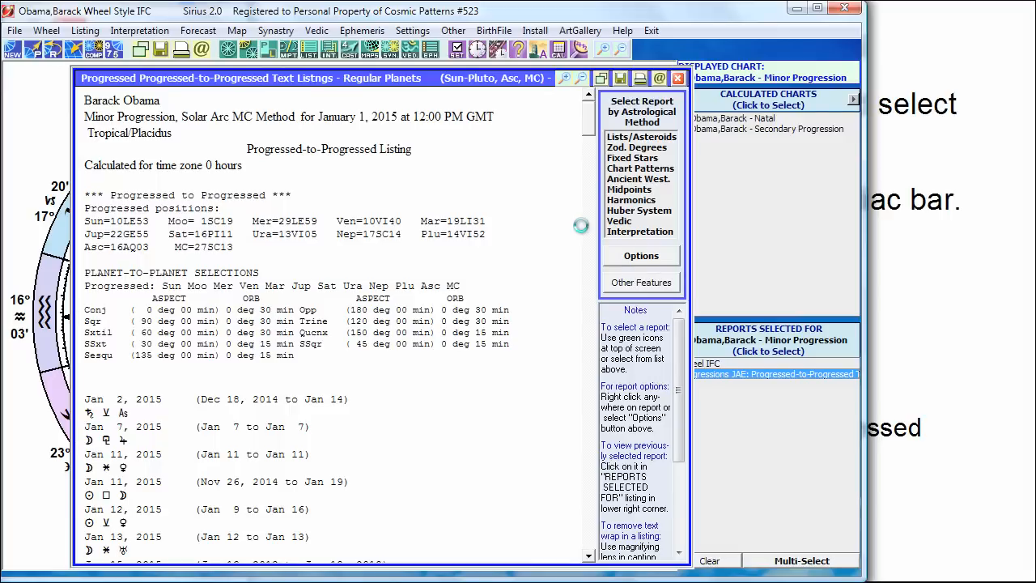
left_click(566, 82)
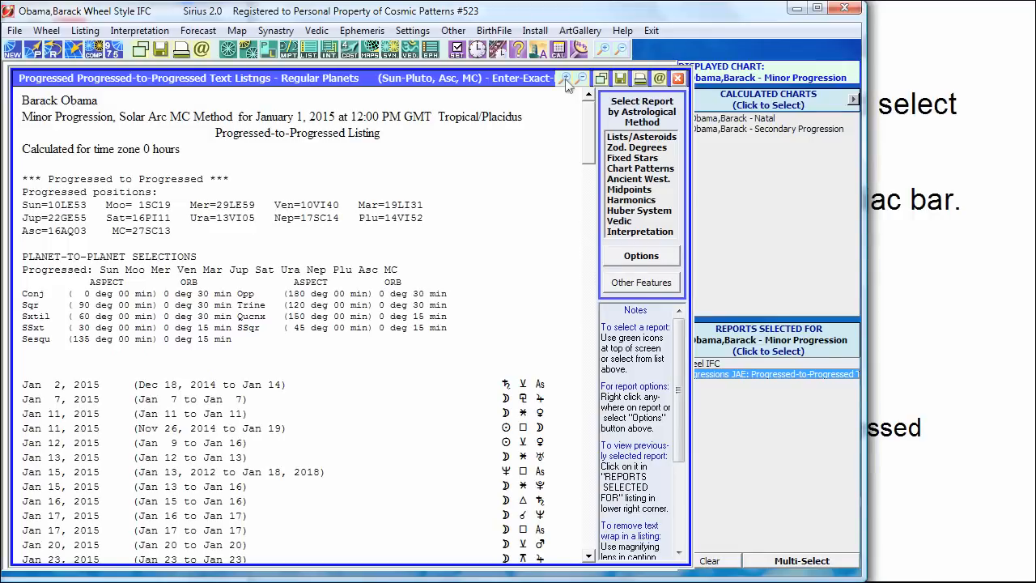
Examine the listing's header and its dated aspects from January through mid-July 2015, including the May 14 entry, and close the listing
scroll(588, 129, "down", 4)
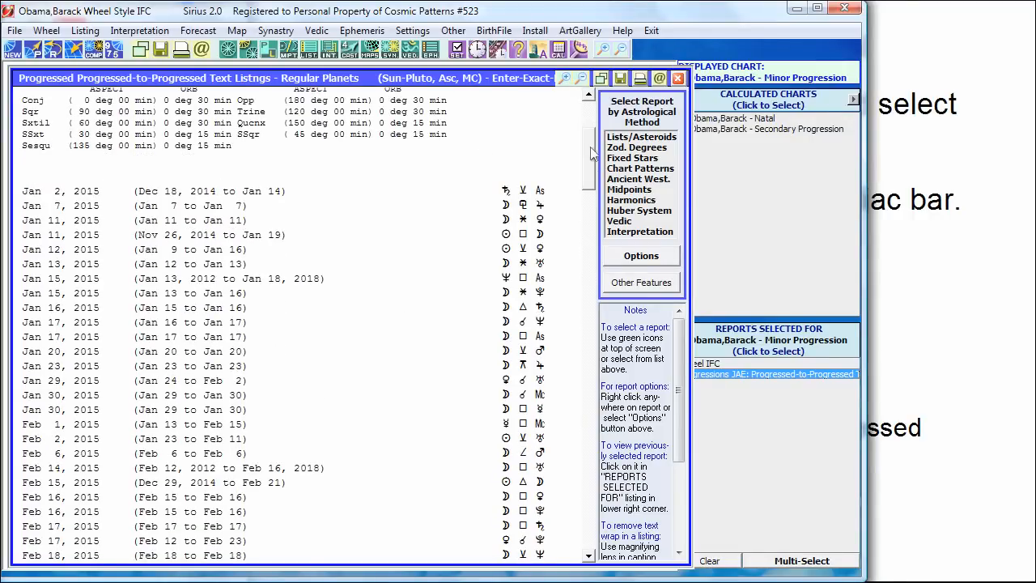
left_click_drag(591, 154, 586, 300)
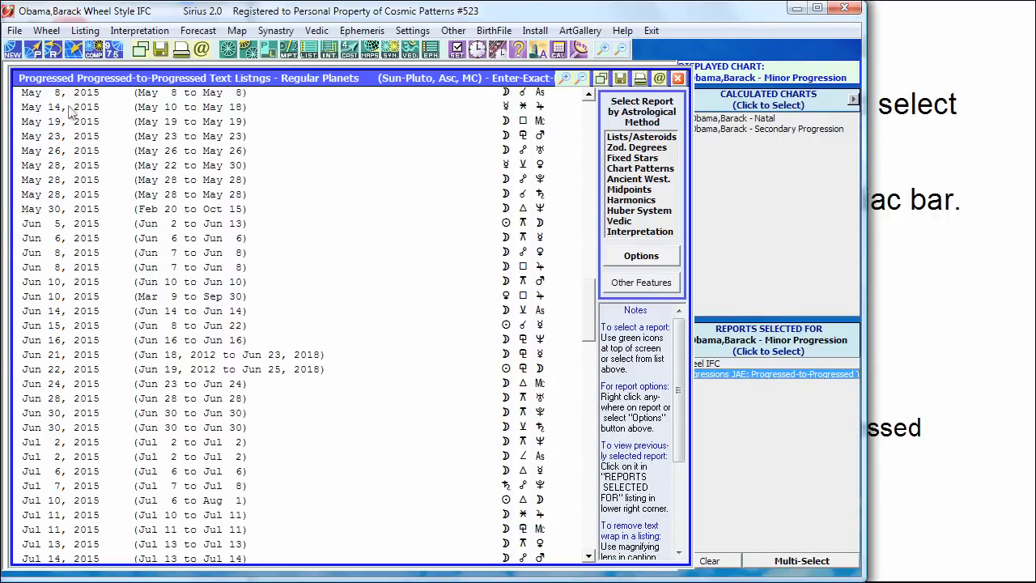
left_click_drag(589, 294, 592, 113)
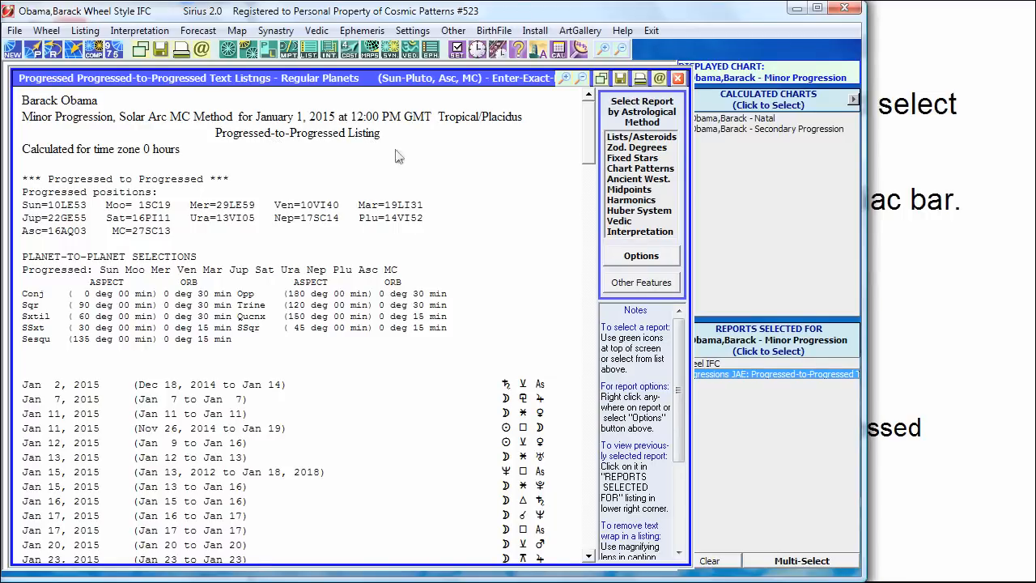
left_click_drag(591, 119, 585, 202)
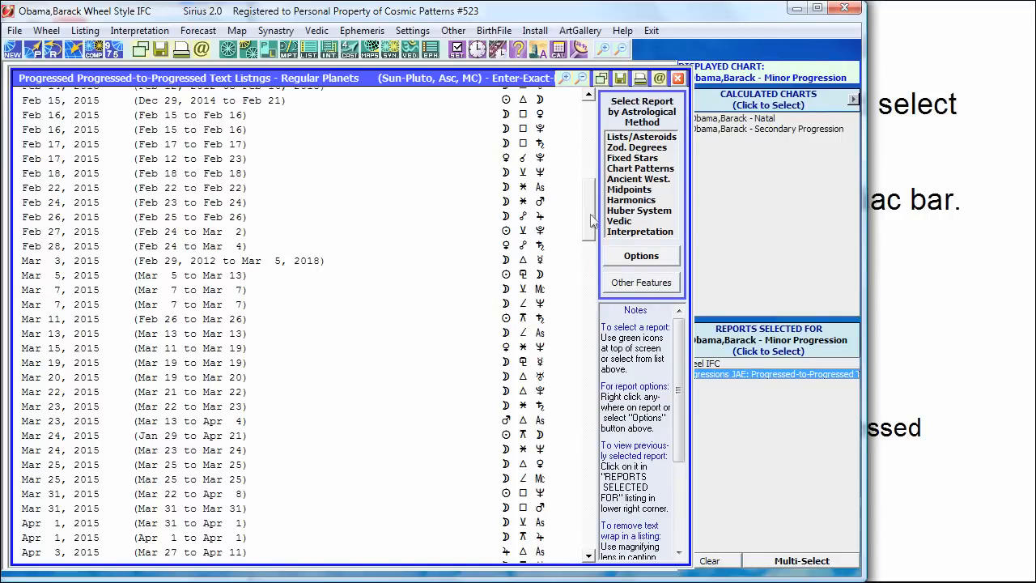
left_click_drag(591, 200, 585, 268)
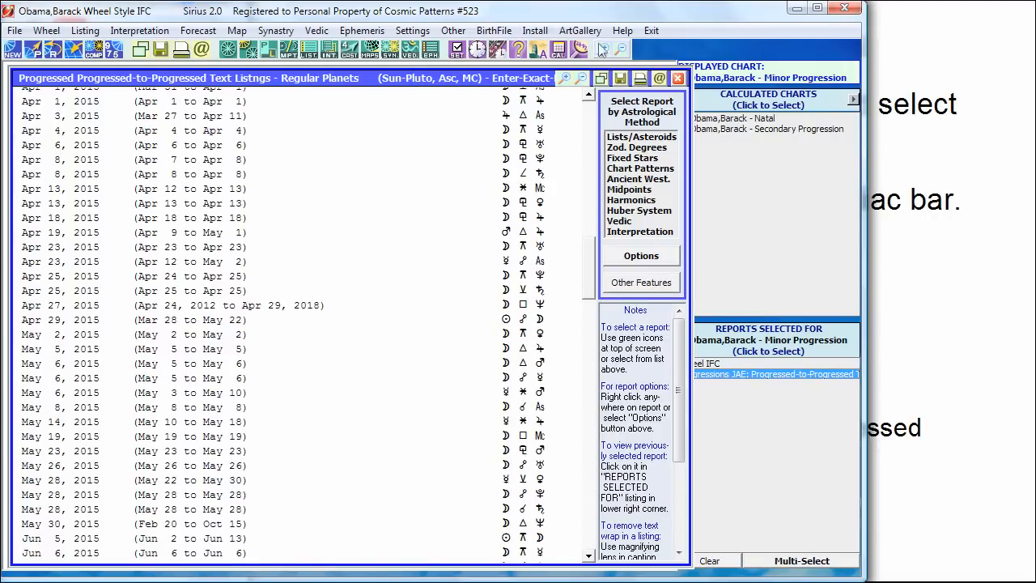
left_click(678, 78)
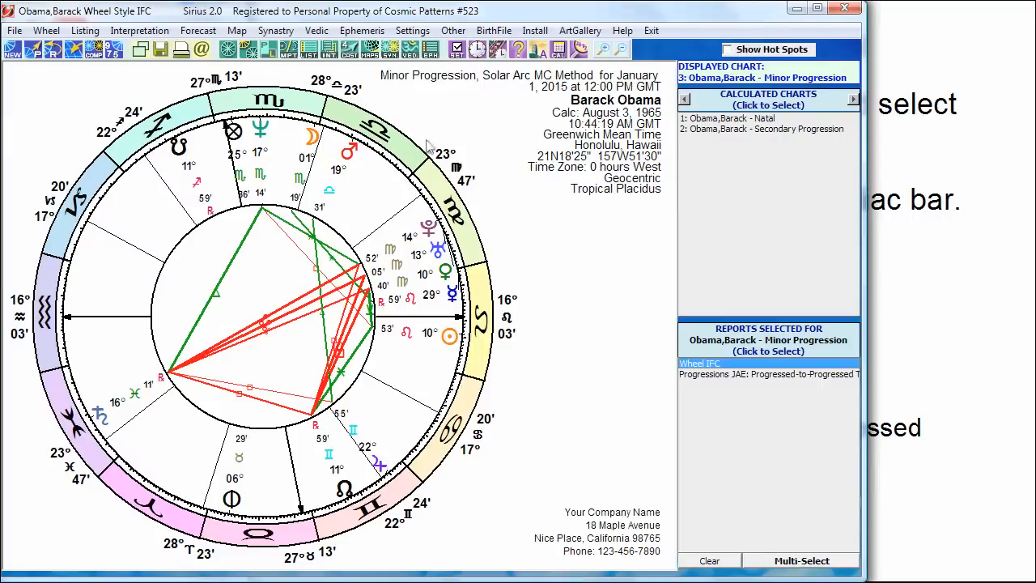
Apply the date May 14 2015 to the Minor Progression chart with Time Adjust
left_click(478, 50)
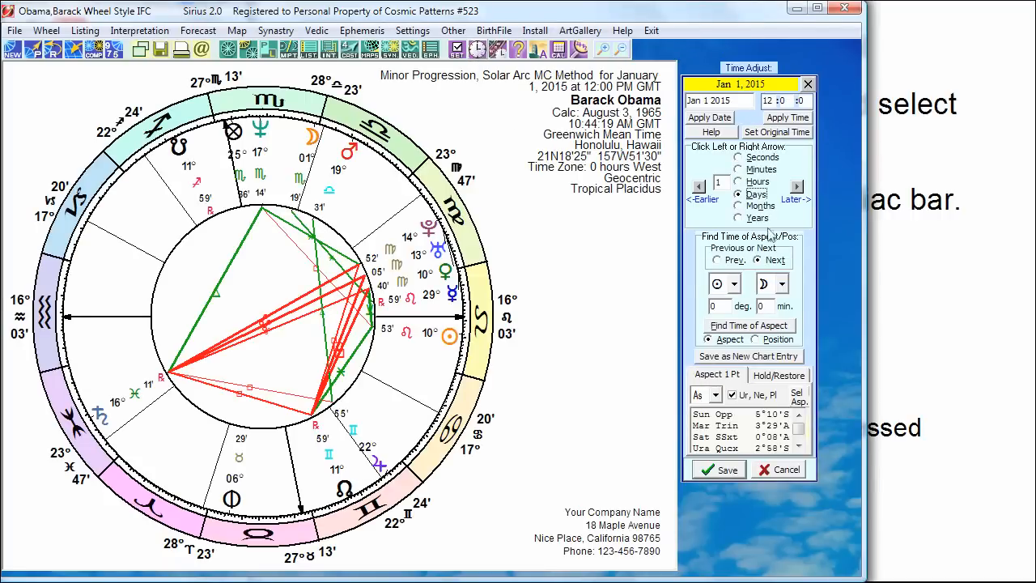
left_click_drag(738, 100, 648, 114)
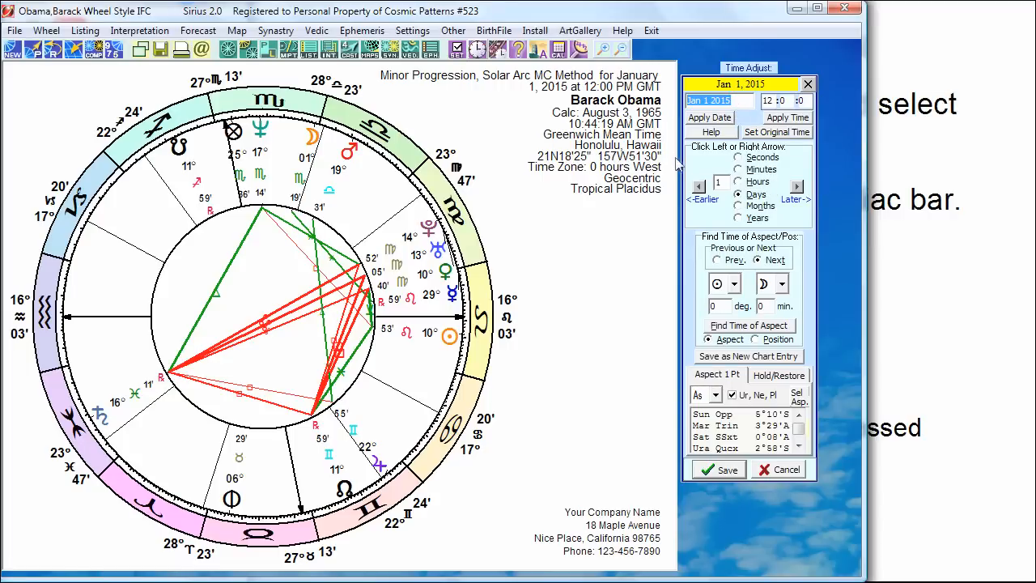
type("may")
left_click(693, 118)
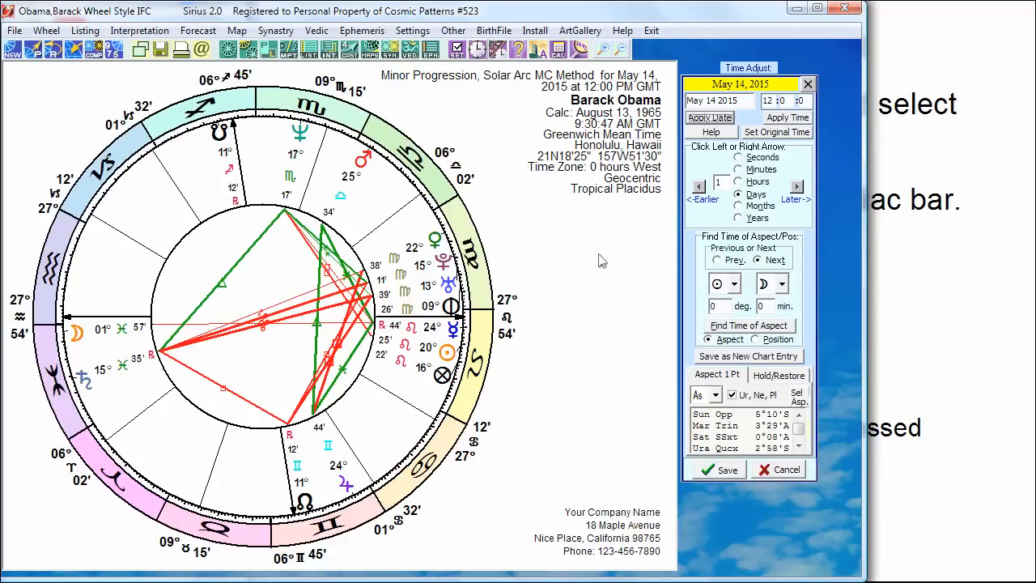
left_click(910, 144)
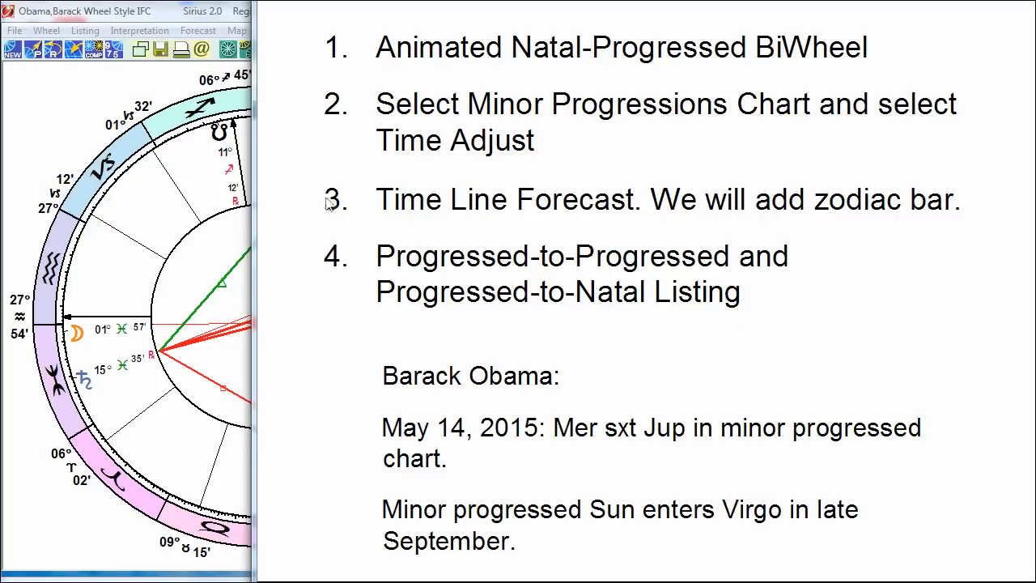
left_click(94, 100)
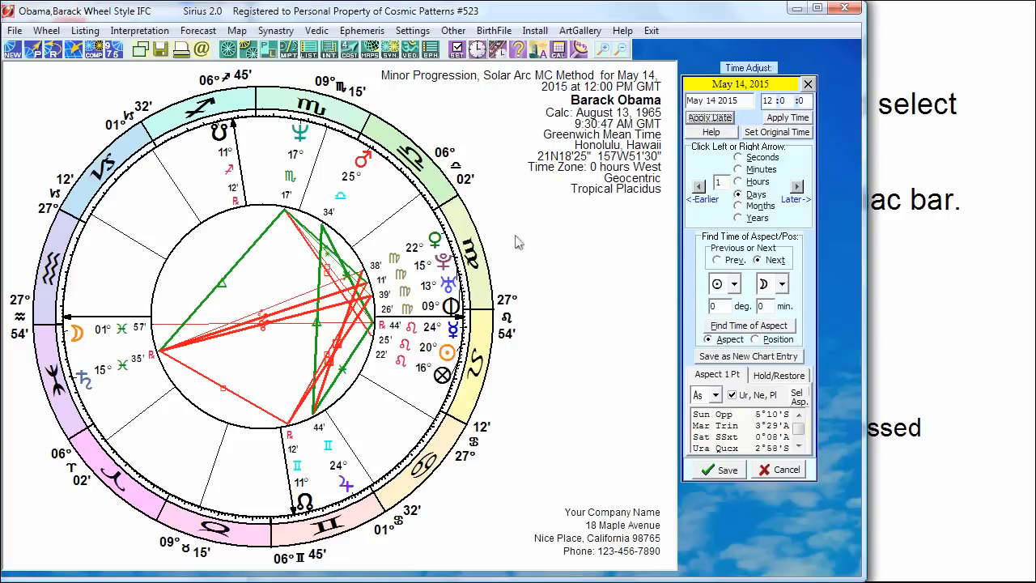